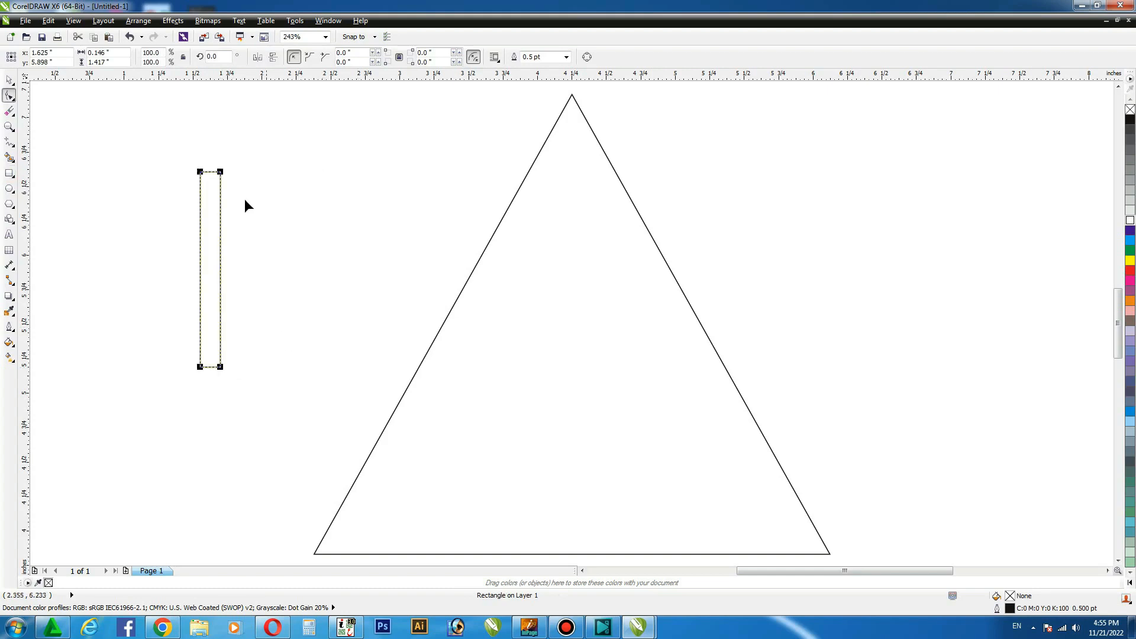
Round the tall narrow rectangle's corners fully into a pill shape.
{"action": "left_click_drag", "start_coordinate": [220, 172], "coordinate": [245, 208]}
{"action": "left_click", "coordinate": [9, 80]}
{"action": "left_click", "coordinate": [272, 215]}
Rotate the pill to about 338.8° and place it against the triangle's left side near the base.
{"action": "left_click", "coordinate": [216, 239]}
{"action": "left_click", "coordinate": [215, 239]}
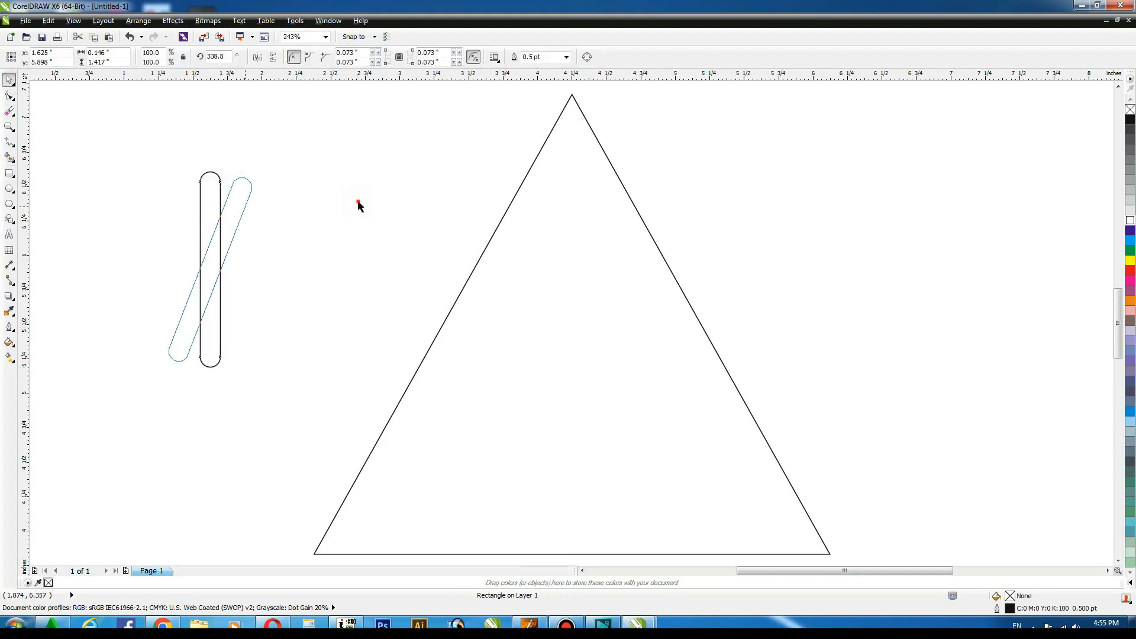
{"action": "left_click", "coordinate": [357, 203]}
{"action": "left_click_drag", "start_coordinate": [224, 252], "coordinate": [435, 404]}
{"action": "left_click", "coordinate": [435, 405]}
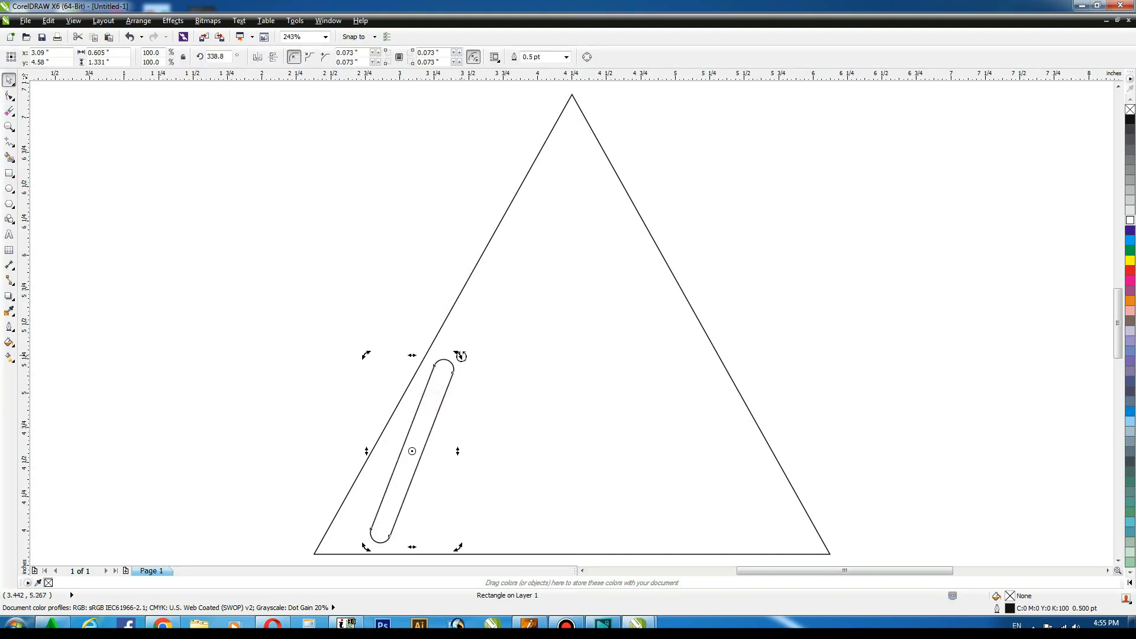
{"action": "left_click_drag", "start_coordinate": [462, 356], "coordinate": [464, 363]}
{"action": "left_click", "coordinate": [414, 413]}
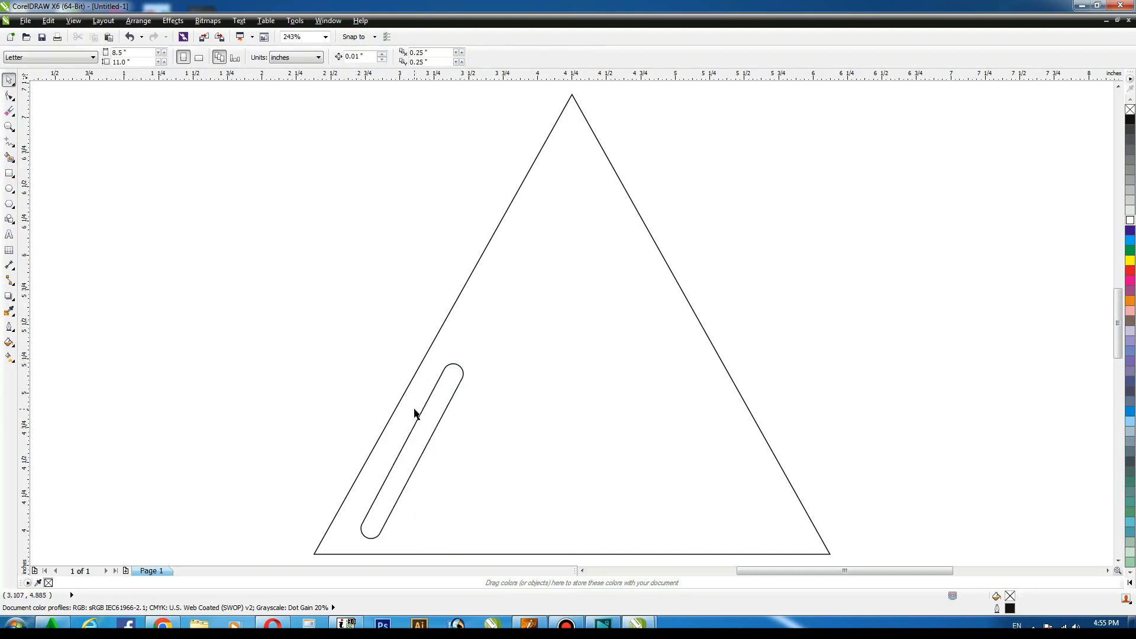
Arrange pill copies: two along the triangle's lower left and one enlarged to about 203% crossing its right side.
{"action": "scroll", "coordinate": [757, 354], "scroll_direction": "down", "scroll_amount": 2}
{"action": "left_click_drag", "start_coordinate": [587, 391], "coordinate": [756, 303]}
{"action": "key", "text": "Delete"}
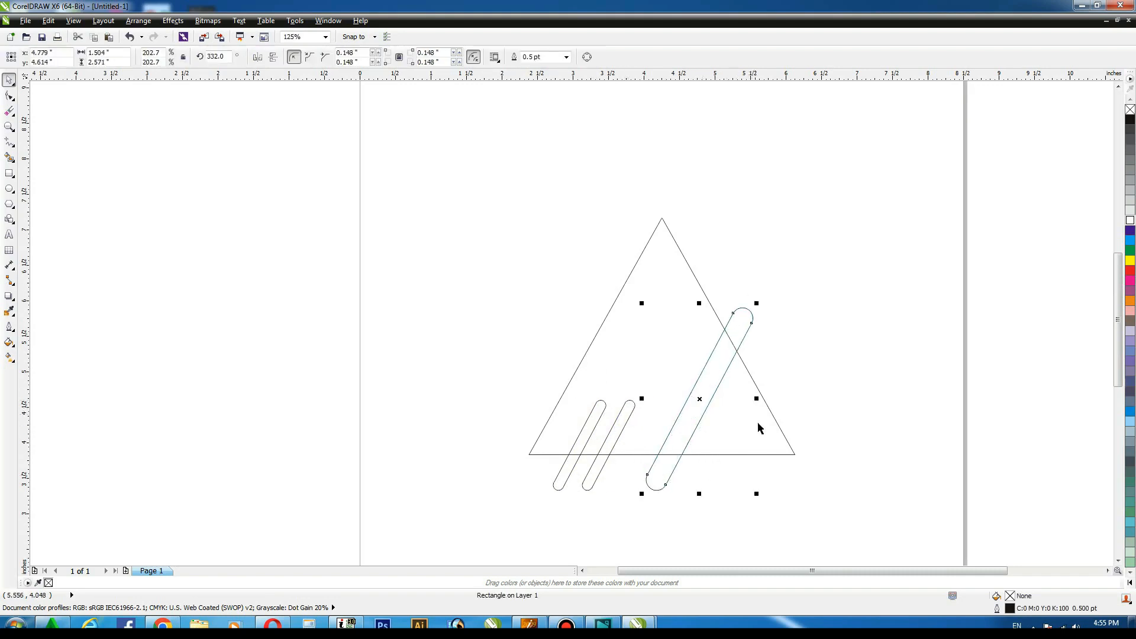
Trim the triangle with the three pills and delete the pill shapes.
{"action": "left_click", "coordinate": [632, 402], "text": "shift"}
{"action": "left_click", "coordinate": [591, 406], "text": "shift"}
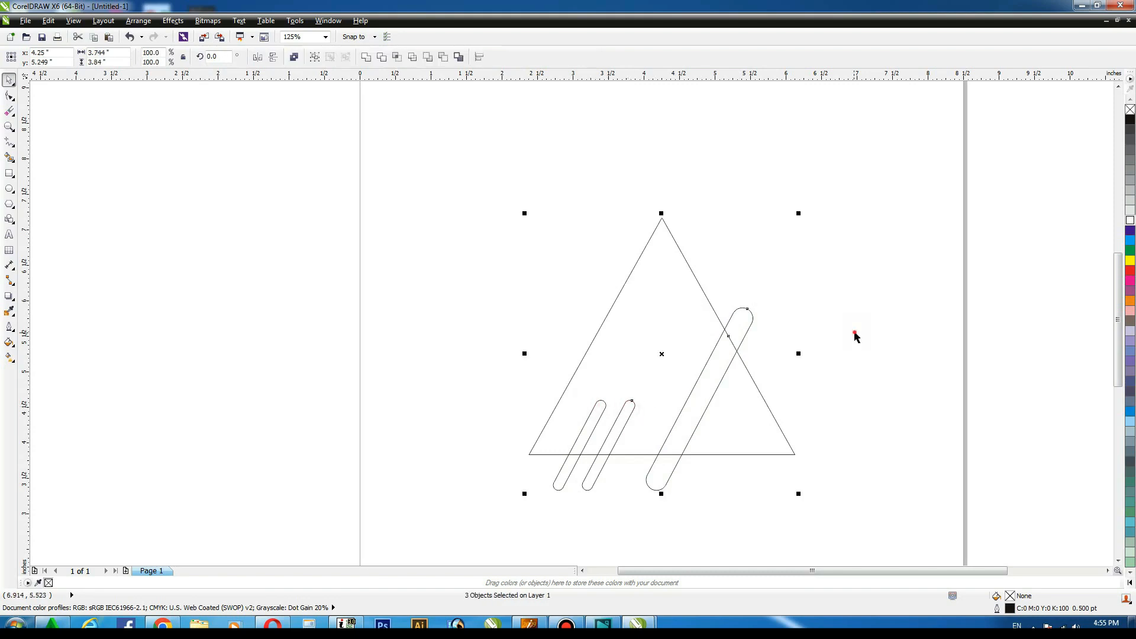
{"action": "left_click", "coordinate": [853, 331]}
{"action": "left_click", "coordinate": [744, 326]}
{"action": "left_click", "coordinate": [632, 414], "text": "shift"}
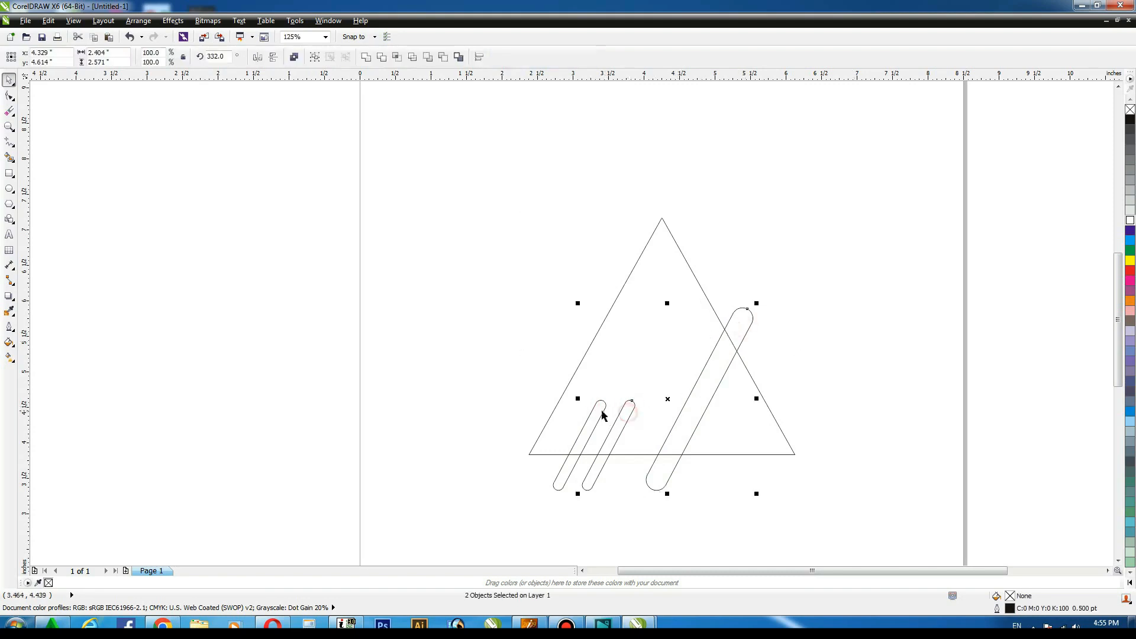
{"action": "left_click", "coordinate": [675, 255], "text": "shift"}
{"action": "left_click", "coordinate": [779, 152]}
{"action": "left_click", "coordinate": [743, 325]}
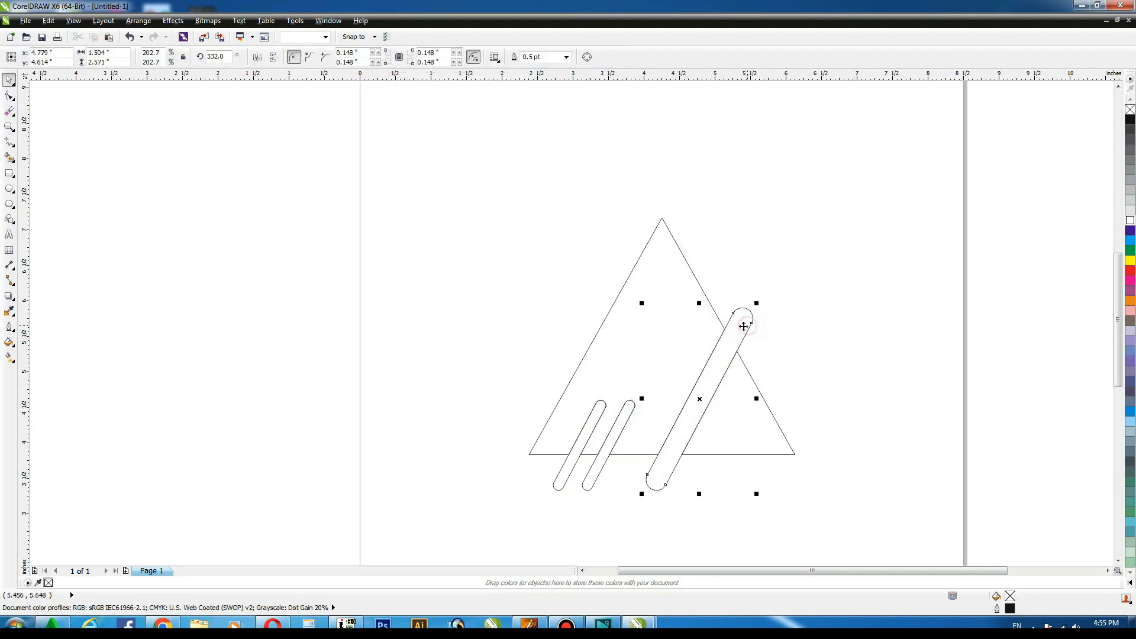
{"action": "left_click", "coordinate": [626, 409], "text": "shift"}
{"action": "left_click", "coordinate": [599, 413], "text": "shift"}
{"action": "key", "text": "Delete"}
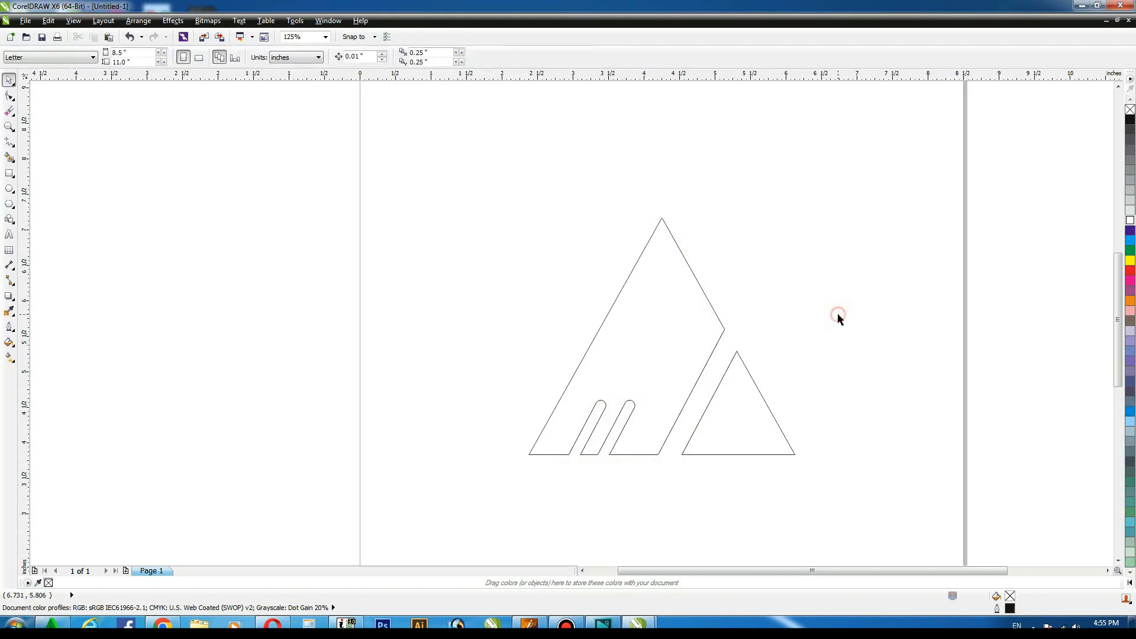
Fill the large trimmed triangle shape with black.
{"action": "scroll", "coordinate": [760, 303], "scroll_direction": "up", "scroll_amount": 2}
{"action": "left_click", "coordinate": [669, 307]}
{"action": "left_click", "coordinate": [293, 57]}
{"action": "left_click", "coordinate": [1000, 246]}
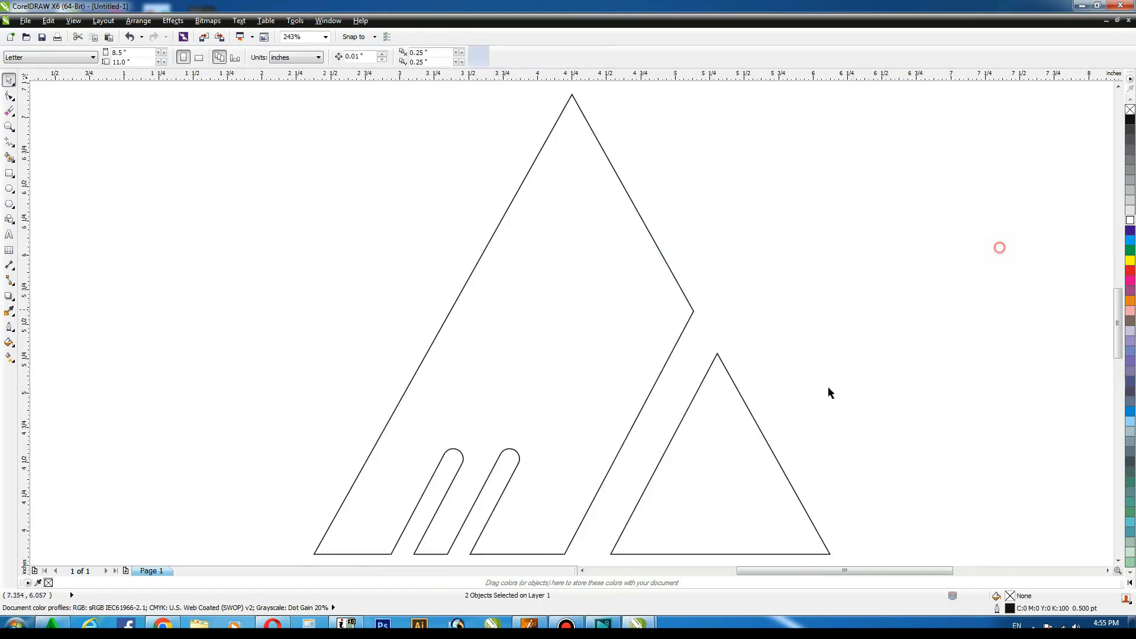
{"action": "left_click", "coordinate": [621, 317]}
{"action": "left_click", "coordinate": [1130, 119]}
Fill the small separated triangle with dark gray.
{"action": "left_click", "coordinate": [996, 195]}
{"action": "left_click", "coordinate": [721, 432]}
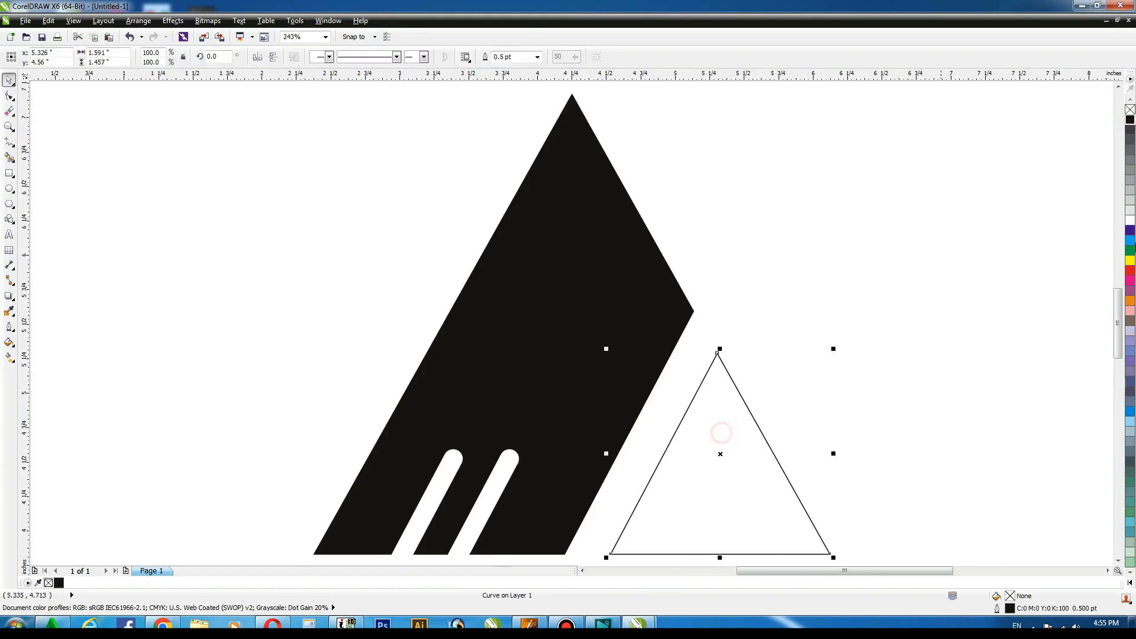
{"action": "left_click", "coordinate": [1131, 130]}
{"action": "left_click", "coordinate": [925, 236]}
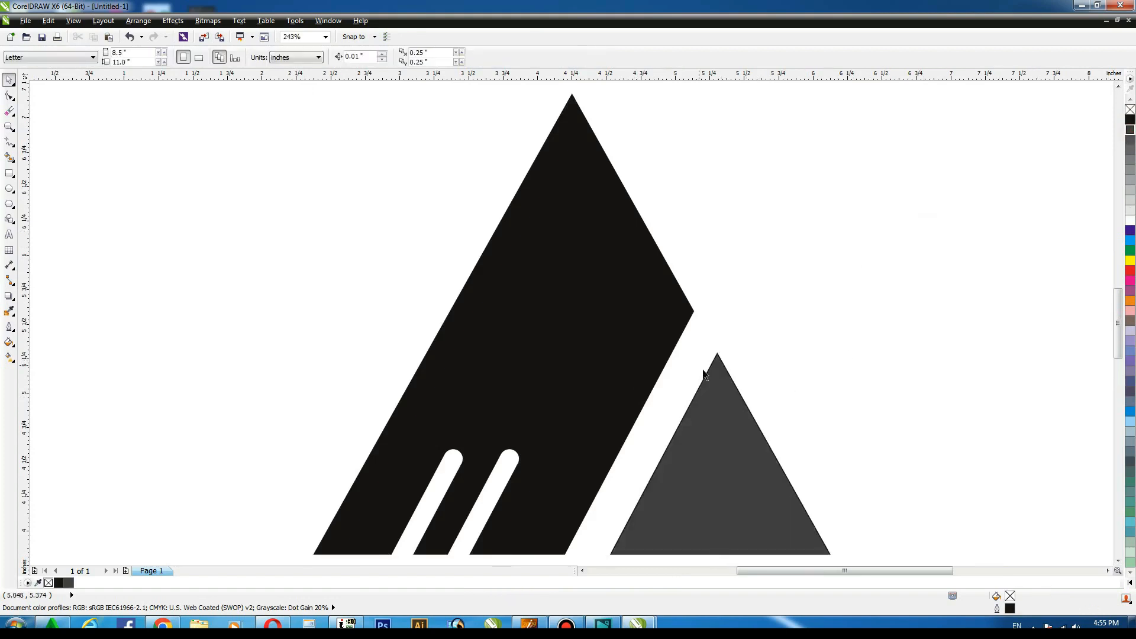
Add the text 'compnay name' below the logo and convert it to title case.
{"action": "scroll", "coordinate": [768, 353], "scroll_direction": "down", "scroll_amount": 3}
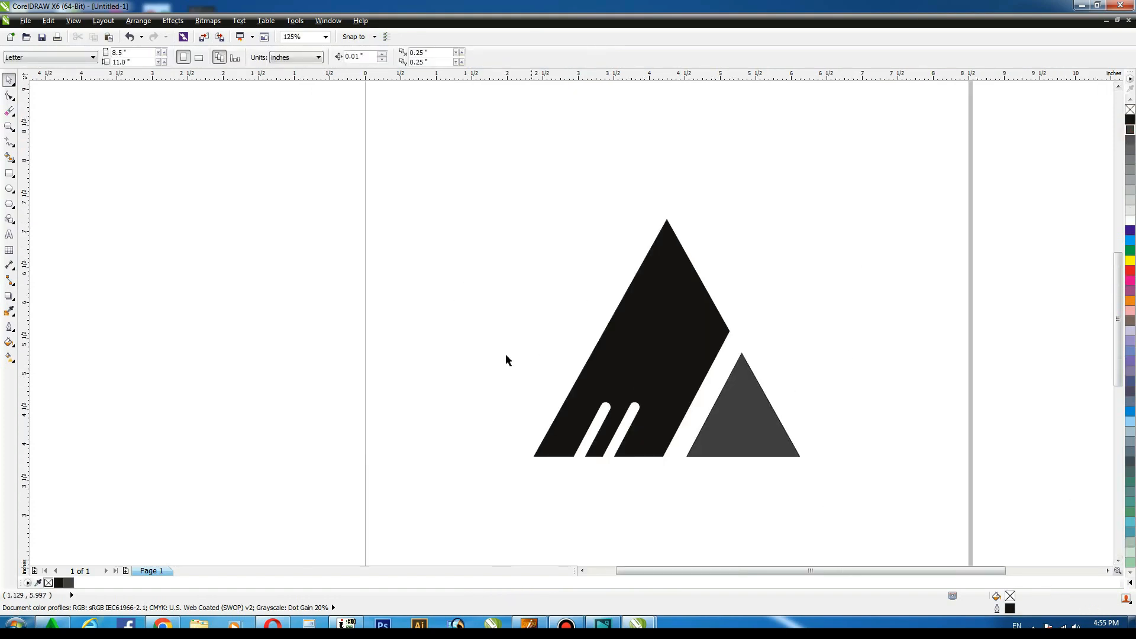
{"action": "key", "text": "F8"}
{"action": "left_click", "coordinate": [494, 502]}
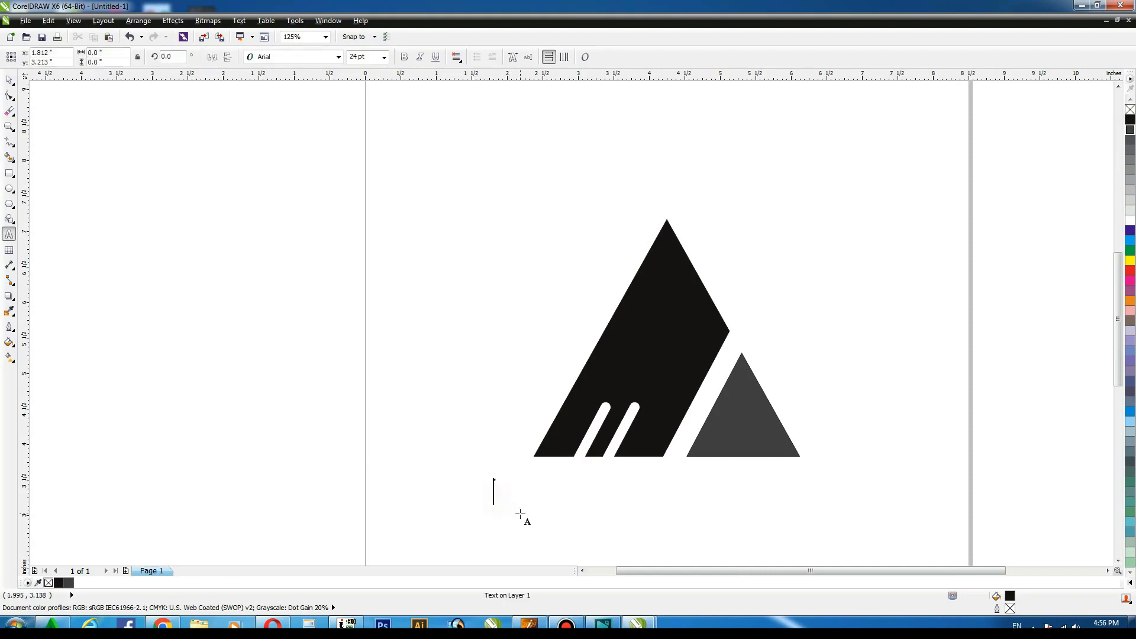
{"action": "type", "text": "compnay"}
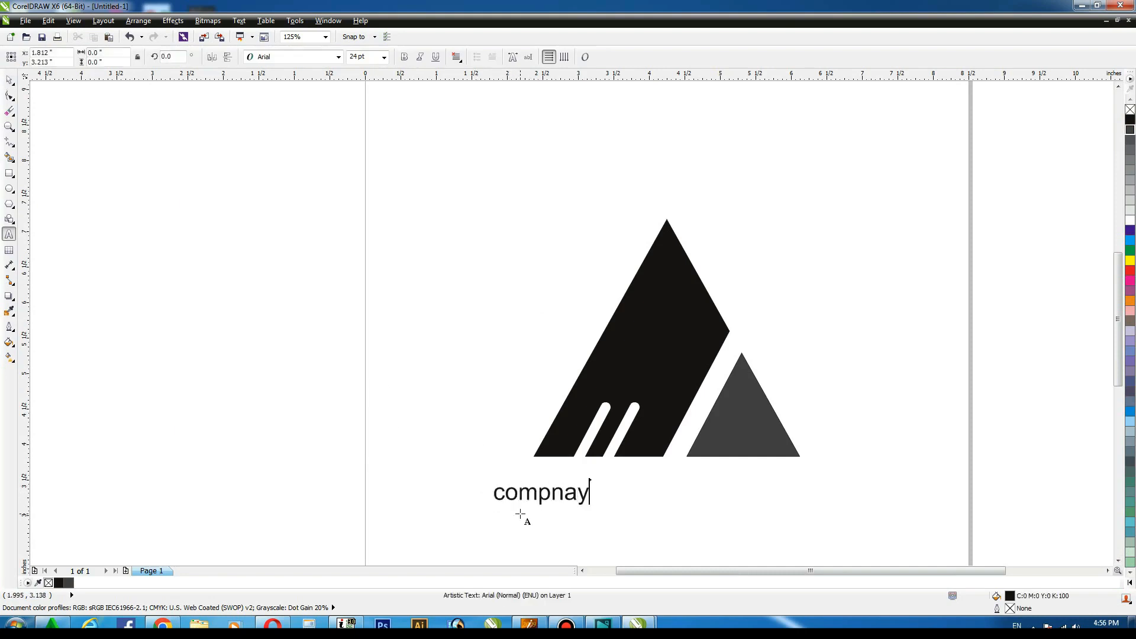
{"action": "type", "text": " name"}
{"action": "key", "text": "ctrl+a"}
{"action": "key", "text": "shift+F3"}
{"action": "key", "text": "t"}
{"action": "key", "text": "Return"}
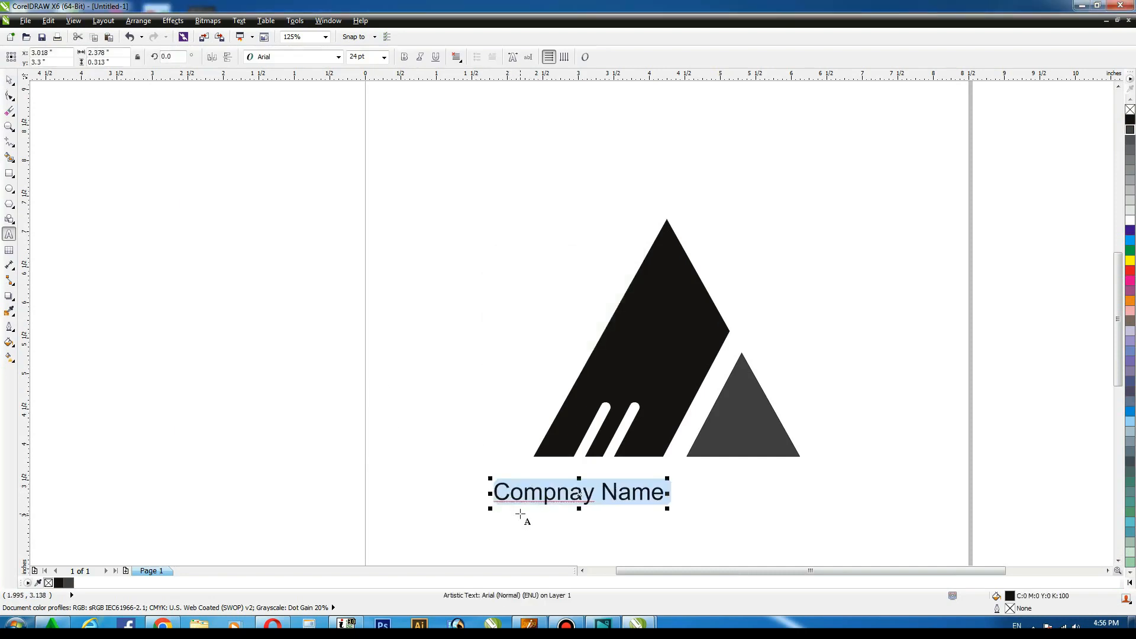
Correct the text's spelling to 'Company Name'.
{"action": "left_click", "coordinate": [560, 497]}
{"action": "type", "text": "a"}
{"action": "left_click", "coordinate": [595, 498]}
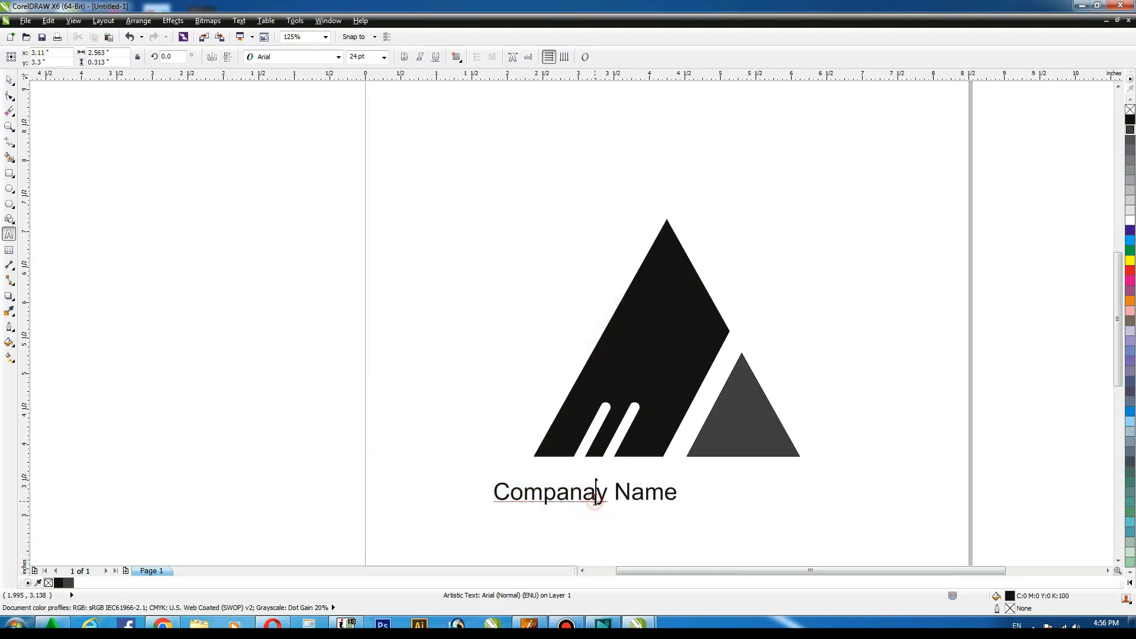
{"action": "key", "text": "BackSpace"}
Center the 'Company Name' text beneath the triangle logo.
{"action": "left_click", "coordinate": [5, 82]}
{"action": "left_click", "coordinate": [147, 233]}
{"action": "left_click", "coordinate": [641, 488]}
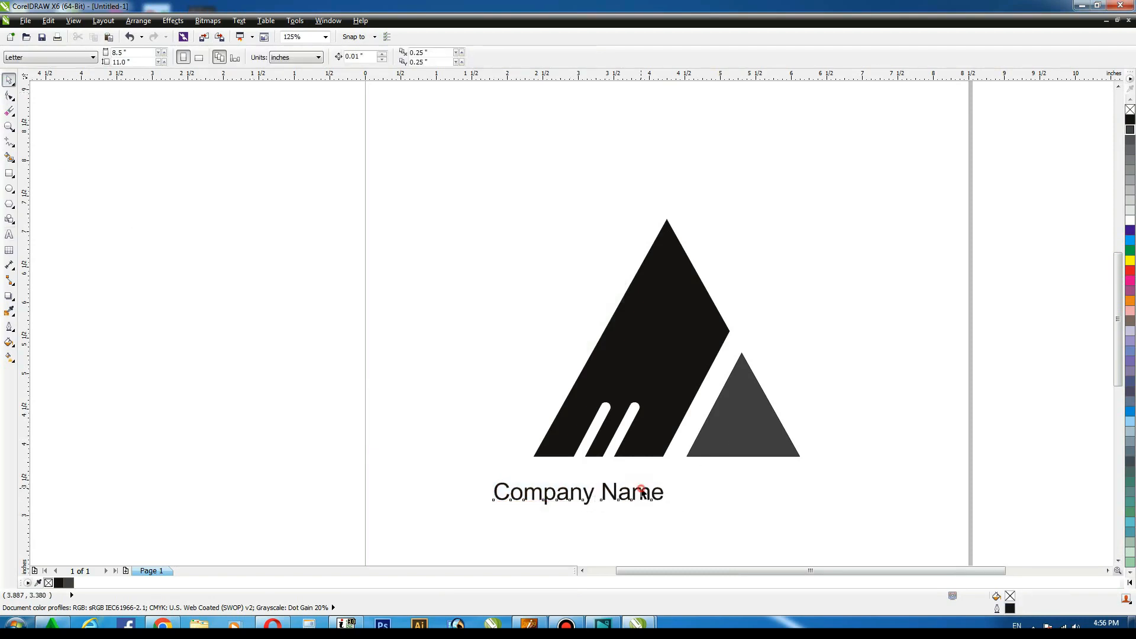
{"action": "left_click", "coordinate": [666, 382]}
{"action": "left_click", "coordinate": [893, 343]}
{"action": "left_click_drag", "start_coordinate": [692, 494], "coordinate": [737, 495]}
Select the logo shapes and text together and group them.
{"action": "left_click", "coordinate": [875, 211]}
{"action": "left_click_drag", "start_coordinate": [874, 211], "coordinate": [447, 527]}
{"action": "key", "text": "shift+F2"}
{"action": "key", "text": "ctrl+g"}
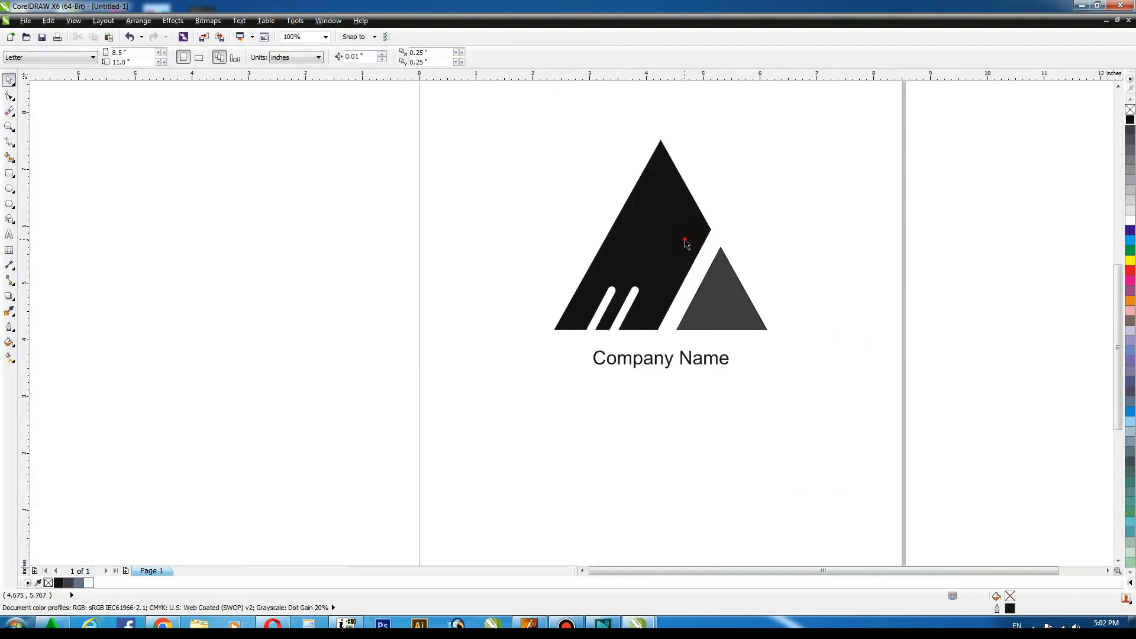
Move the logo group left and draw a circle about 3.84 inches wide beside it.
{"action": "left_click_drag", "start_coordinate": [686, 243], "coordinate": [417, 245]}
{"action": "left_click", "coordinate": [585, 225]}
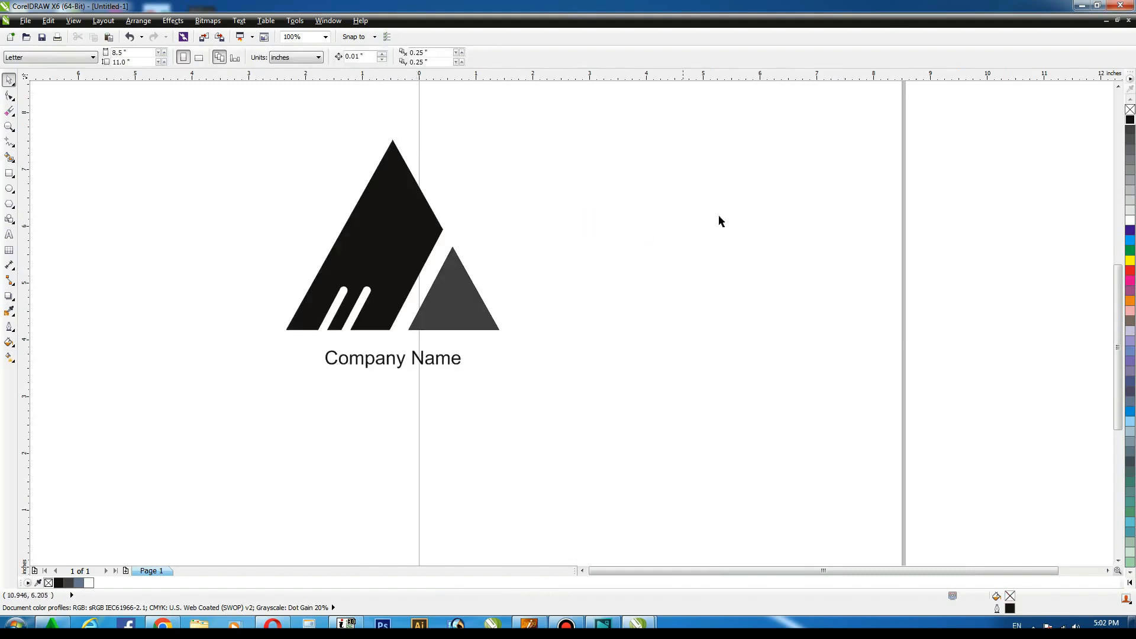
{"action": "key", "text": "F7"}
{"action": "left_click_drag", "start_coordinate": [557, 140], "coordinate": [783, 309]}
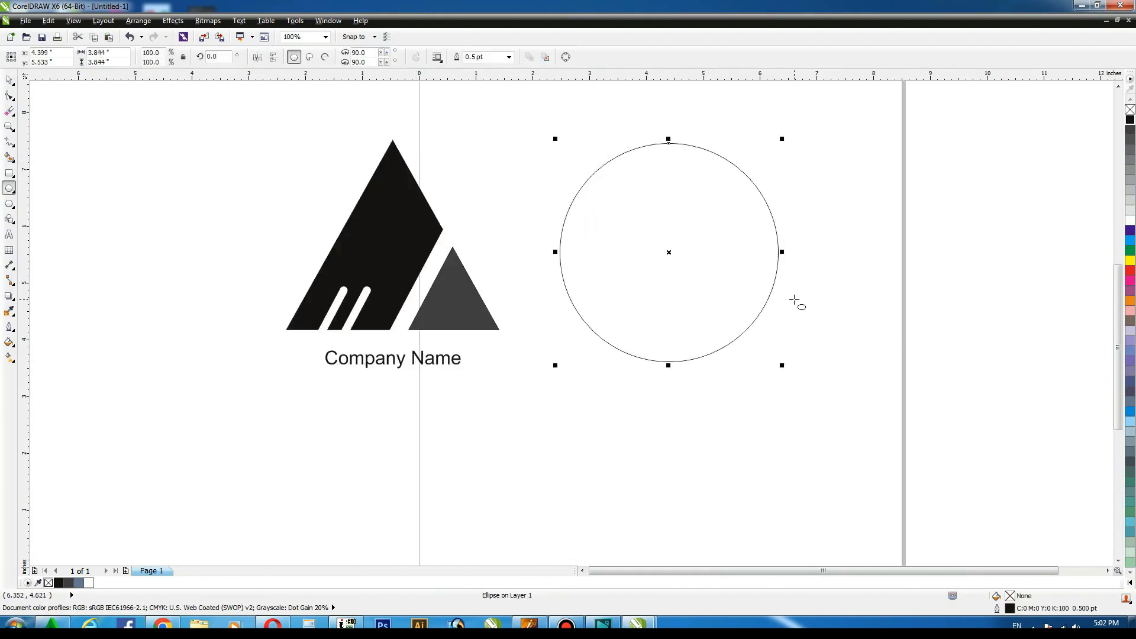
Draw a long thin horizontal rectangle about 4.94 by 0.32 inches across the circle.
{"action": "left_click", "coordinate": [9, 80]}
{"action": "left_click", "coordinate": [55, 100]}
{"action": "key", "text": "F4"}
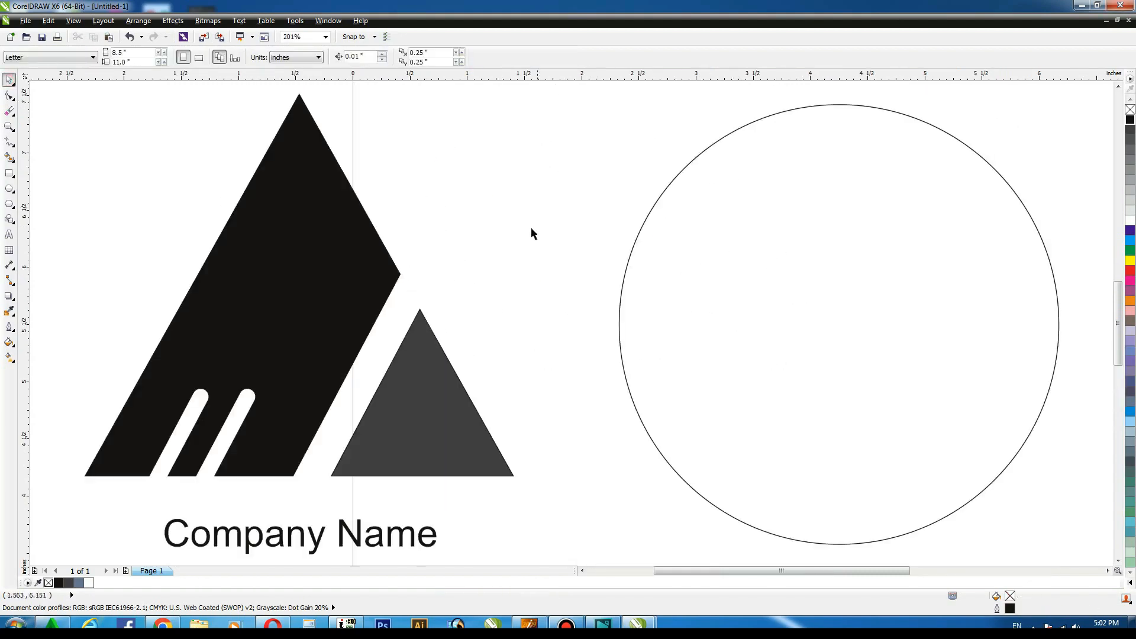
{"action": "left_click", "coordinate": [9, 174]}
{"action": "left_click_drag", "start_coordinate": [508, 252], "coordinate": [1074, 288]}
Select the circle and rectangle and center both on the page.
{"action": "left_click", "coordinate": [9, 80]}
{"action": "left_click", "coordinate": [552, 124]}
{"action": "left_click", "coordinate": [668, 269]}
{"action": "left_click", "coordinate": [753, 216], "text": "shift"}
{"action": "key", "text": "p"}
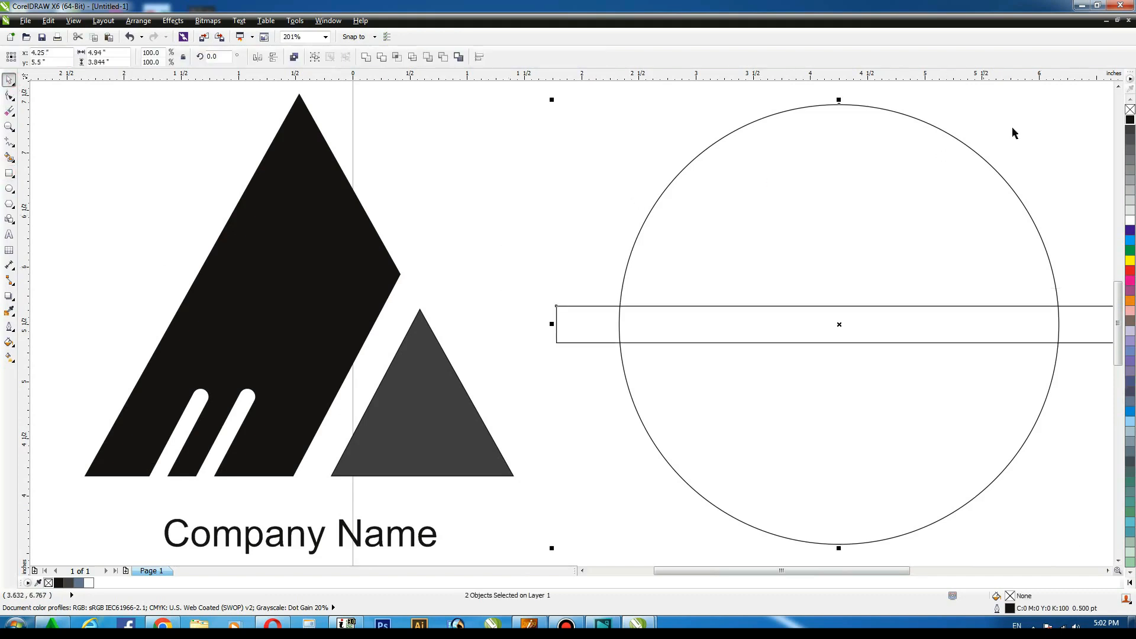
Repeat rotated copies of the rectangle around its center to form a full radial burst.
{"action": "left_click", "coordinate": [1013, 129]}
{"action": "left_click", "coordinate": [1067, 310]}
{"action": "key", "text": "F4"}
{"action": "left_click", "coordinate": [883, 329]}
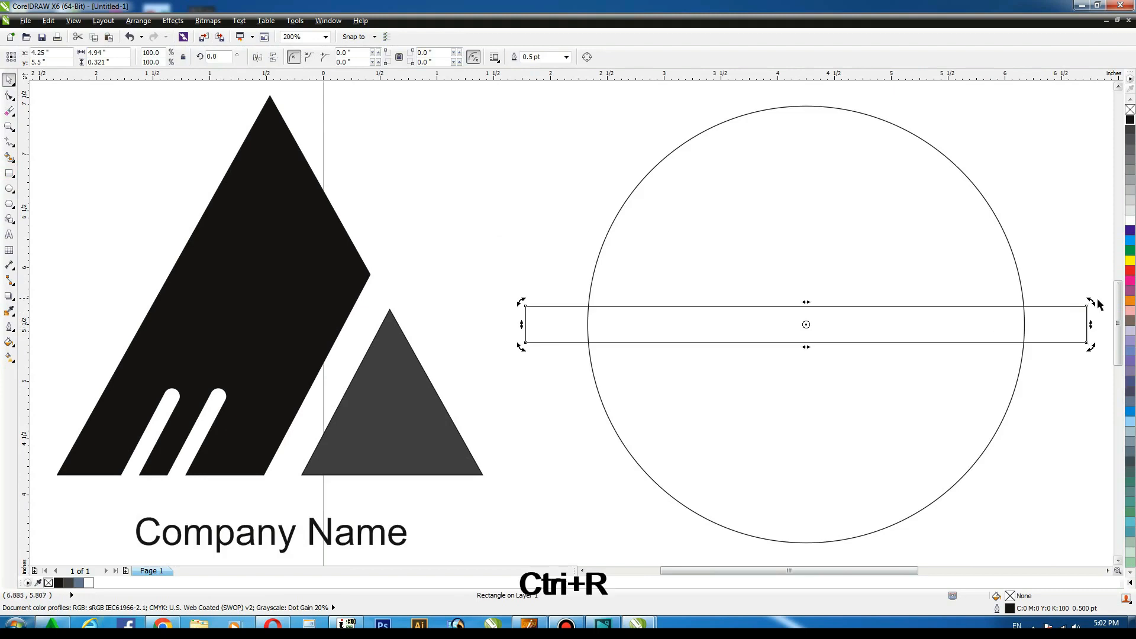
{"action": "left_click_drag", "start_coordinate": [1097, 302], "coordinate": [1091, 393]}
{"action": "key", "text": "ctrl+r"}
{"action": "key", "text": "ctrl+r"}
{"action": "key", "text": "ctrl+r"}
{"action": "key", "text": "ctrl+r"}
{"action": "key", "text": "ctrl+r"}
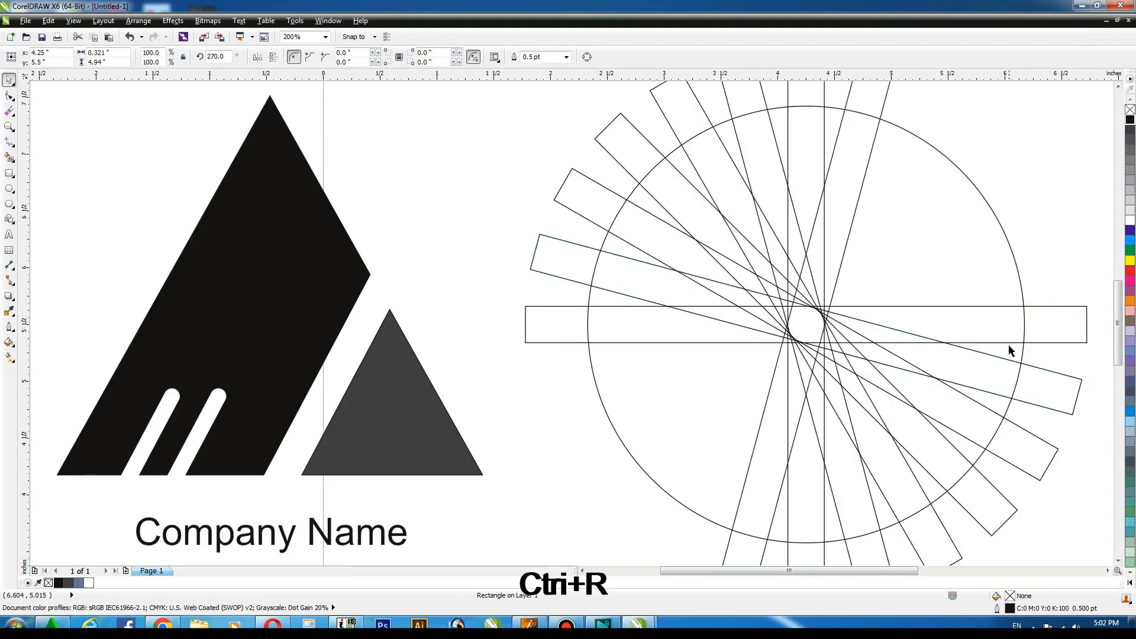
{"action": "key", "text": "ctrl+r"}
{"action": "key", "text": "ctrl+r"}
{"action": "key", "text": "ctrl+r"}
{"action": "key", "text": "ctrl+r"}
{"action": "key", "text": "ctrl+r"}
{"action": "left_click", "coordinate": [1060, 122]}
{"action": "key", "text": "F4"}
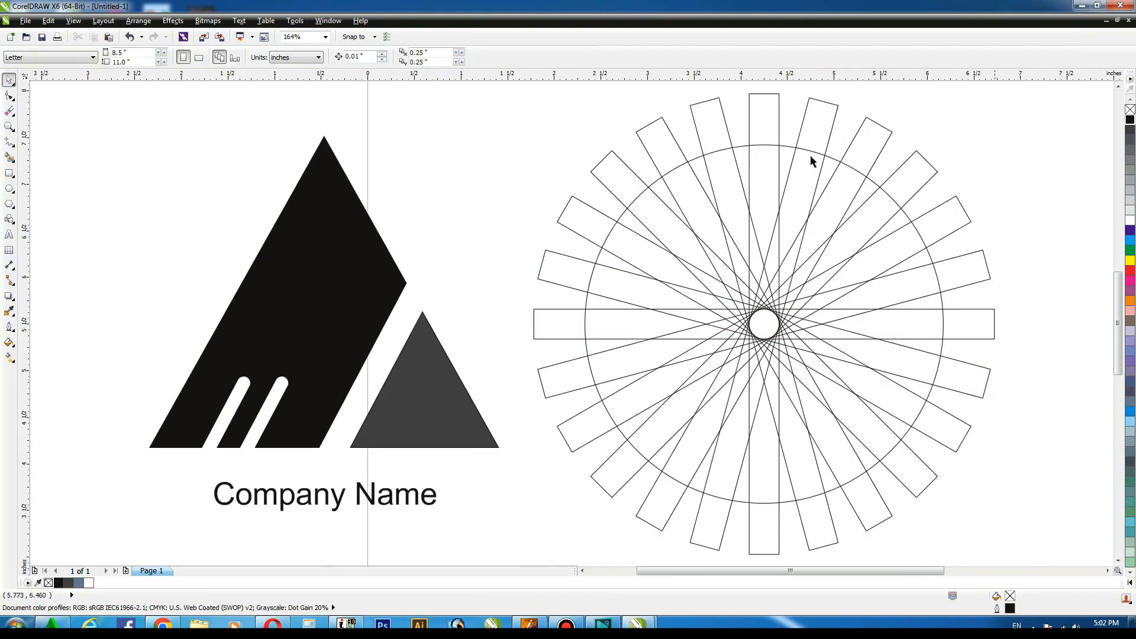
Enlarge the circle to about 110.6% around its center.
{"action": "left_click", "coordinate": [829, 160]}
{"action": "left_click_drag", "start_coordinate": [949, 509], "coordinate": [968, 528]}
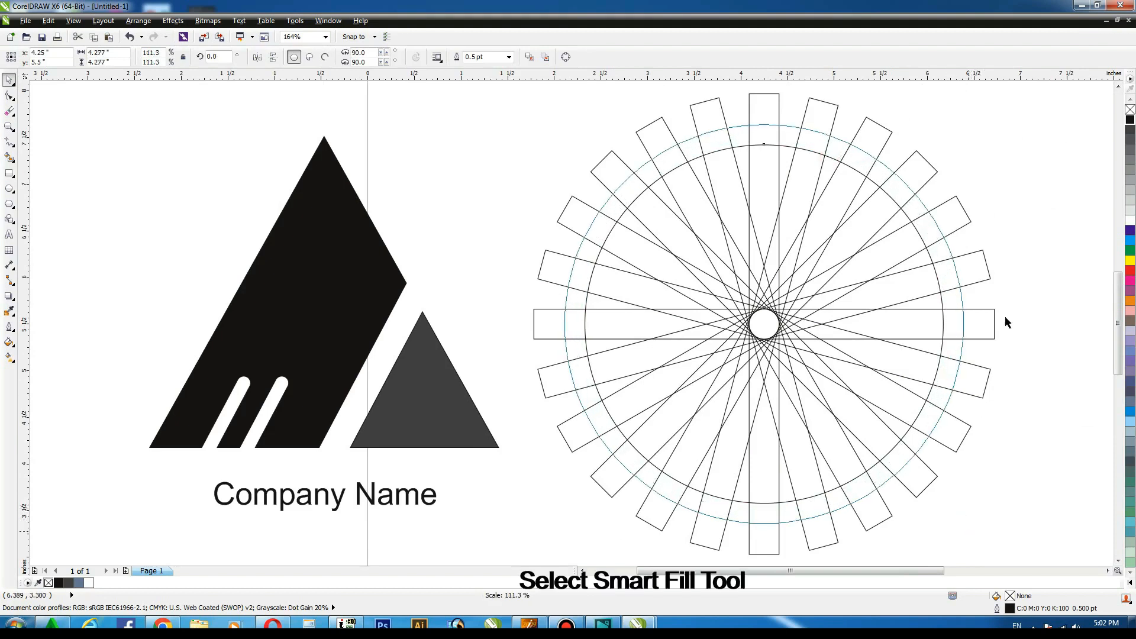
Use the Smart Fill tool to fill every rectangle end lying outside the circle.
{"action": "left_click", "coordinate": [9, 156]}
{"action": "left_click", "coordinate": [579, 217]}
{"action": "left_click", "coordinate": [612, 174]}
{"action": "left_click", "coordinate": [655, 132]}
{"action": "left_click", "coordinate": [717, 120]}
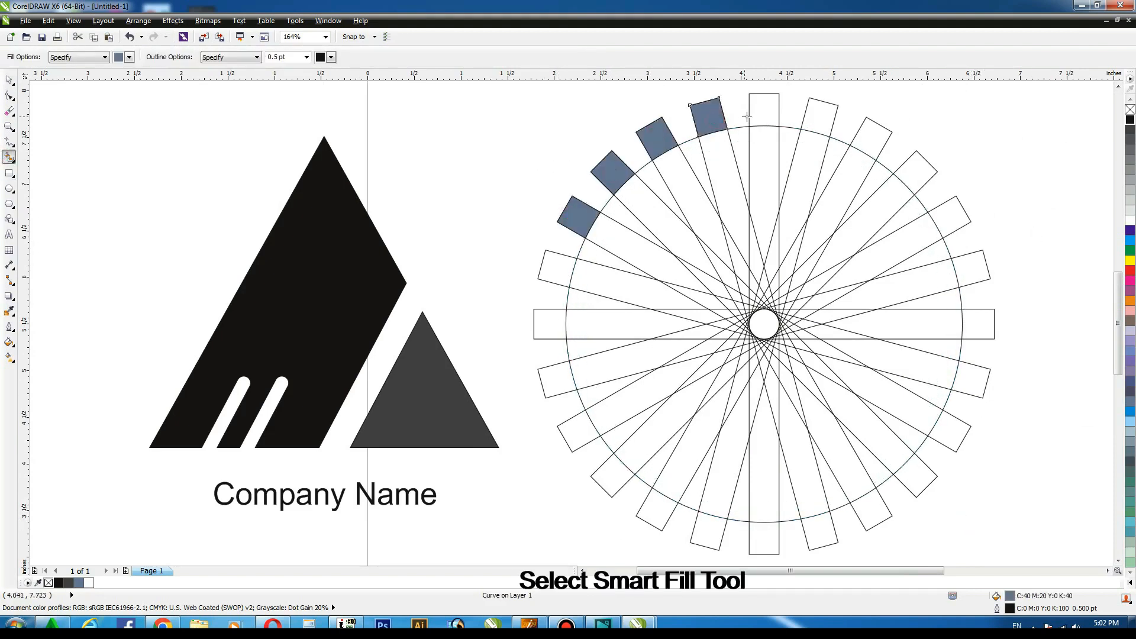
{"action": "left_click", "coordinate": [765, 114]}
{"action": "left_click", "coordinate": [821, 117]}
{"action": "left_click", "coordinate": [865, 136]}
{"action": "left_click", "coordinate": [918, 169]}
{"action": "left_click", "coordinate": [961, 210]}
{"action": "left_click", "coordinate": [964, 261]}
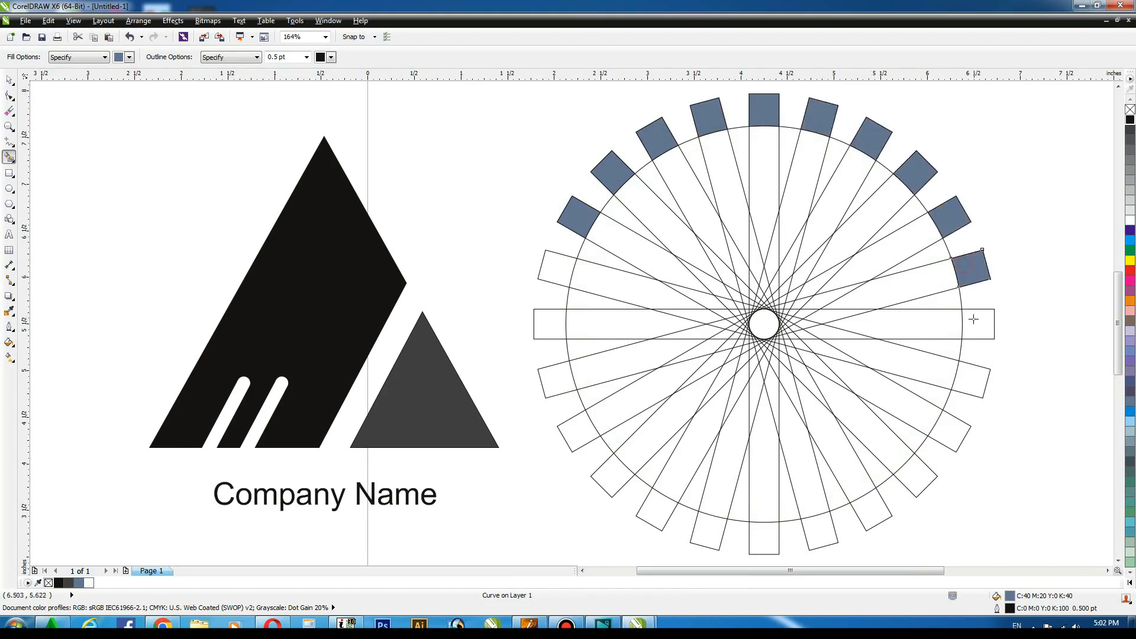
{"action": "left_click", "coordinate": [973, 319]}
{"action": "left_click", "coordinate": [973, 377]}
{"action": "left_click", "coordinate": [949, 435]}
{"action": "left_click", "coordinate": [917, 479]}
{"action": "left_click", "coordinate": [870, 509]}
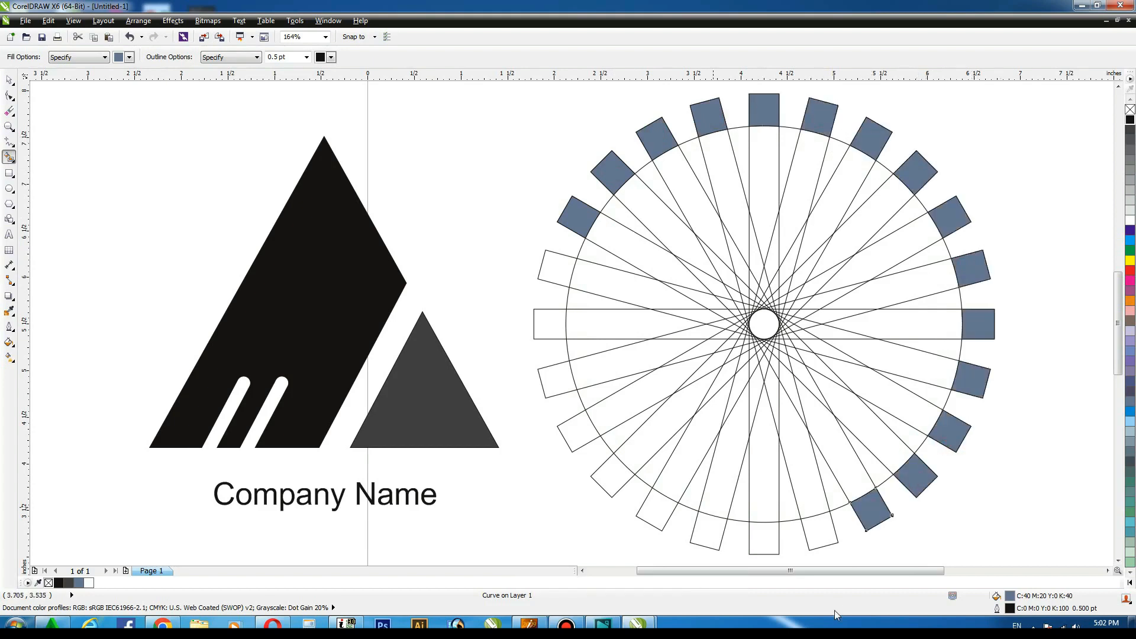
{"action": "left_click", "coordinate": [820, 532]}
{"action": "left_click", "coordinate": [763, 538]}
{"action": "left_click", "coordinate": [706, 530]}
{"action": "left_click", "coordinate": [659, 509]}
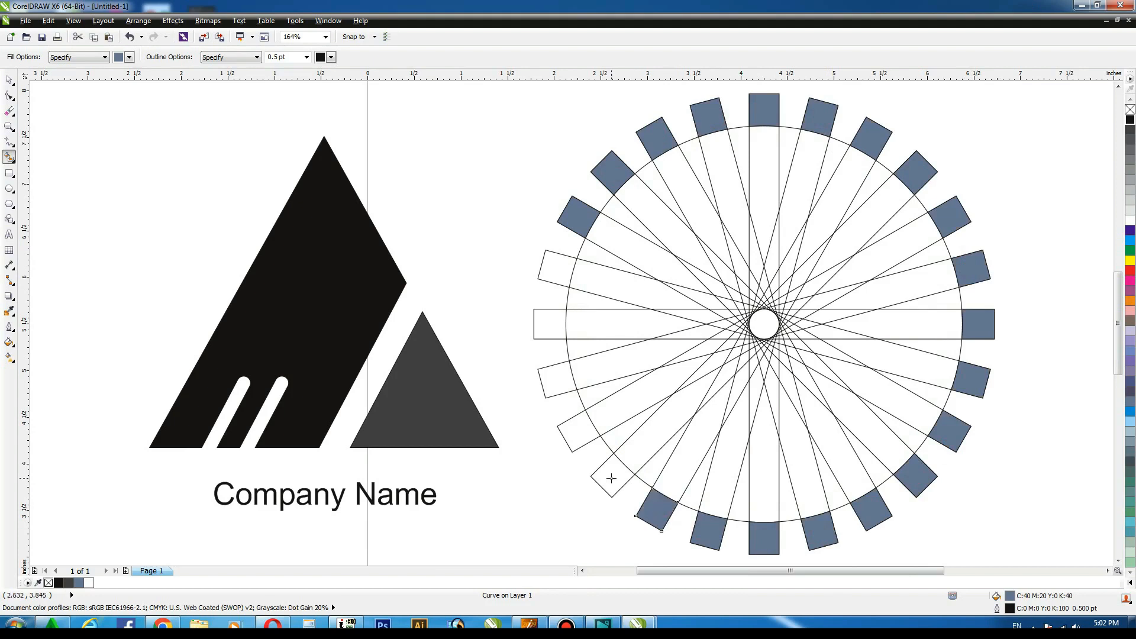
{"action": "left_click", "coordinate": [611, 479]}
{"action": "left_click", "coordinate": [579, 431]}
{"action": "left_click", "coordinate": [557, 379]}
{"action": "left_click", "coordinate": [549, 323]}
{"action": "left_click", "coordinate": [553, 267]}
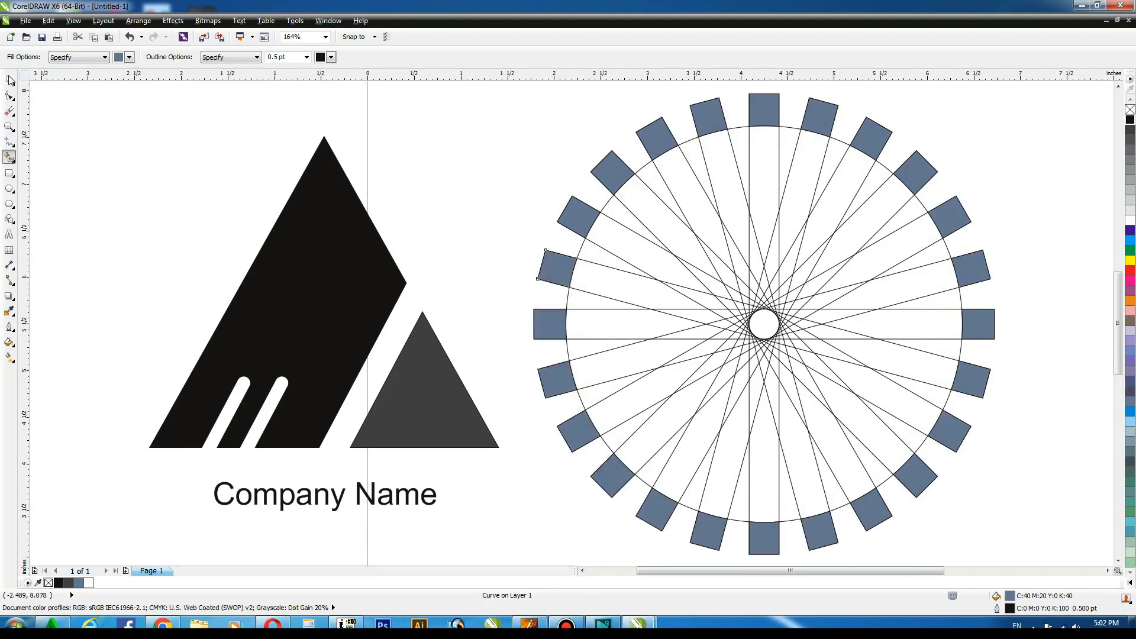
Select the filled tips from the upper left around to the right side and fill them black.
{"action": "left_click", "coordinate": [10, 80]}
{"action": "left_click", "coordinate": [881, 168]}
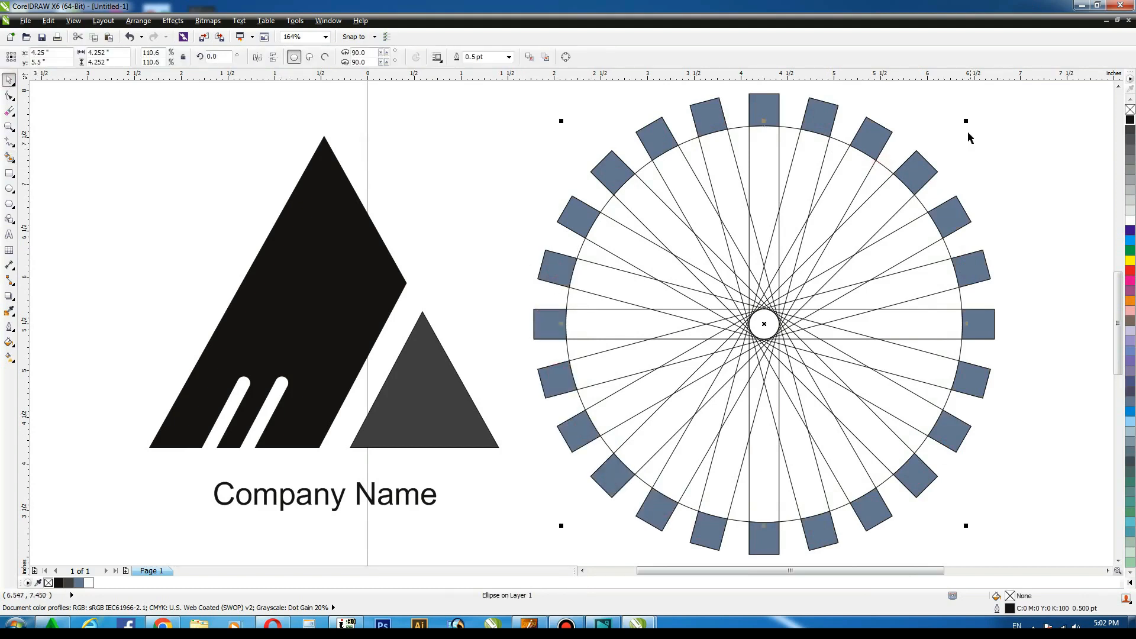
{"action": "left_click", "coordinate": [628, 198]}
{"action": "left_click", "coordinate": [583, 214]}
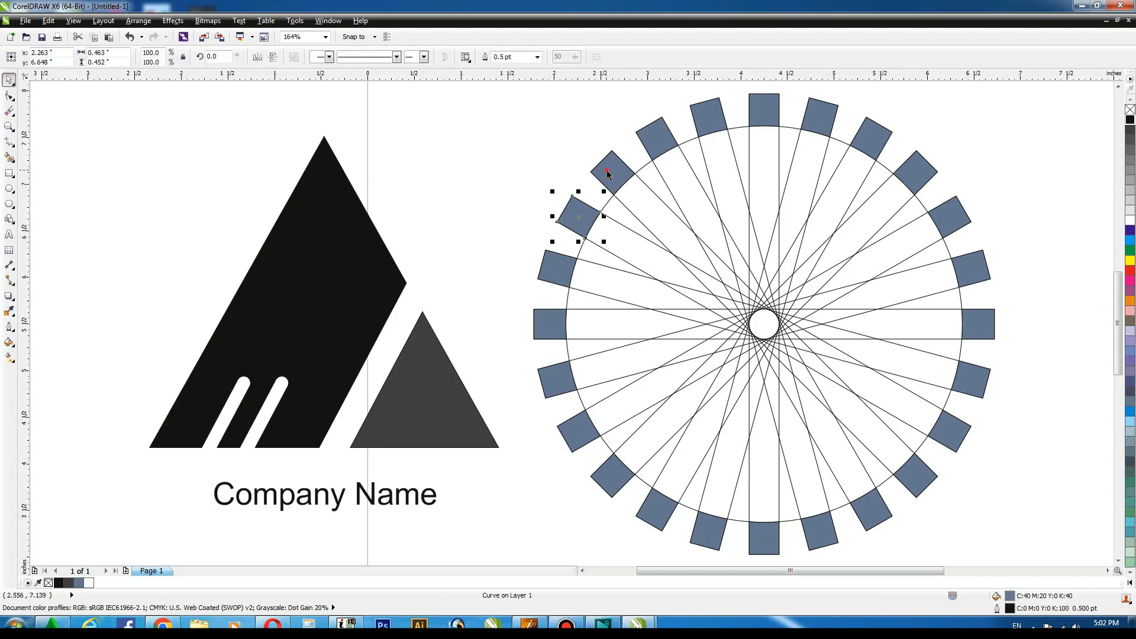
{"action": "left_click", "coordinate": [613, 173], "text": "shift"}
{"action": "left_click", "coordinate": [654, 133], "text": "shift"}
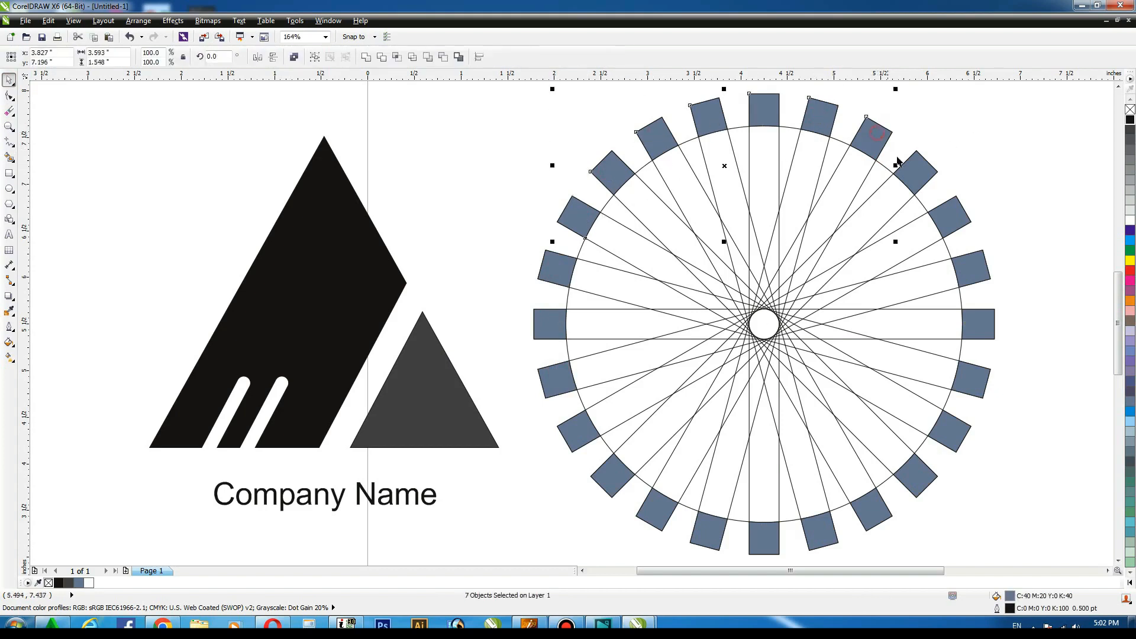
{"action": "left_click", "coordinate": [954, 219], "text": "shift"}
{"action": "left_click", "coordinate": [979, 274], "text": "shift"}
{"action": "left_click", "coordinate": [1130, 125]}
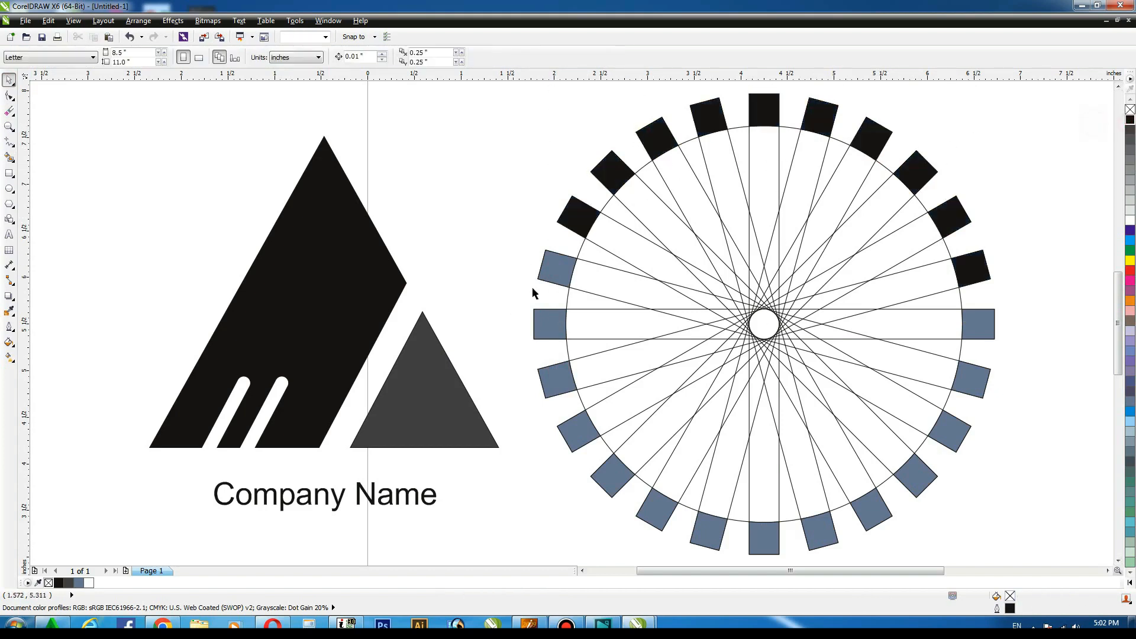
Select the remaining filled tips around the lower half of the burst and fill them black.
{"action": "left_click", "coordinate": [554, 273]}
{"action": "left_click", "coordinate": [553, 377], "text": "shift"}
{"action": "left_click", "coordinate": [622, 473], "text": "shift"}
{"action": "left_click", "coordinate": [658, 514], "text": "shift"}
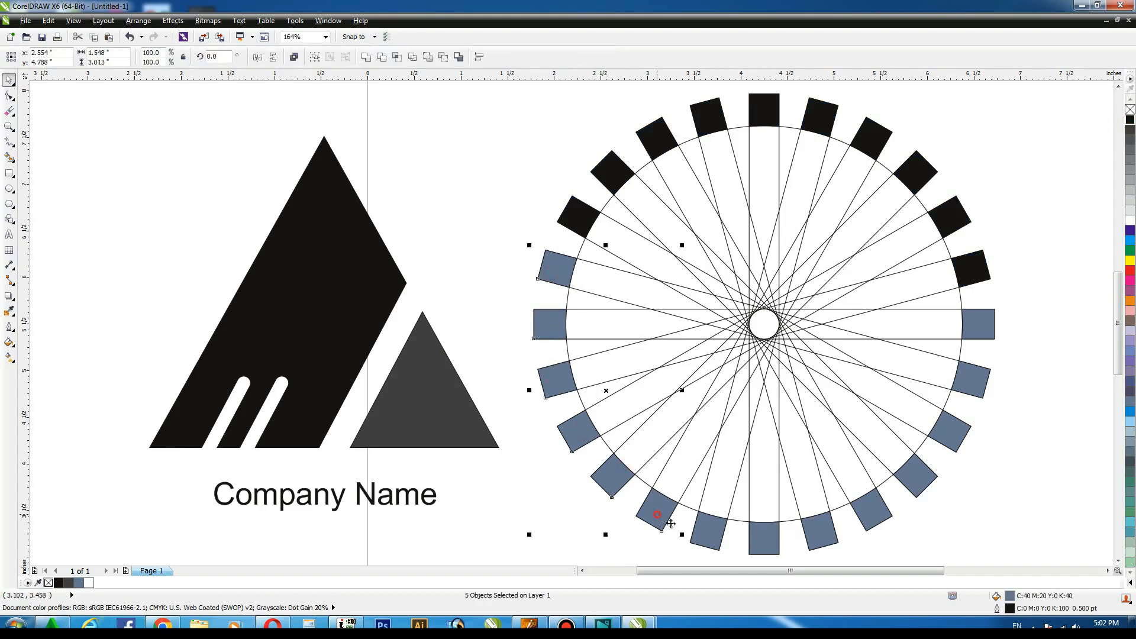
{"action": "left_click", "coordinate": [827, 541], "text": "shift"}
{"action": "left_click", "coordinate": [880, 508], "text": "shift"}
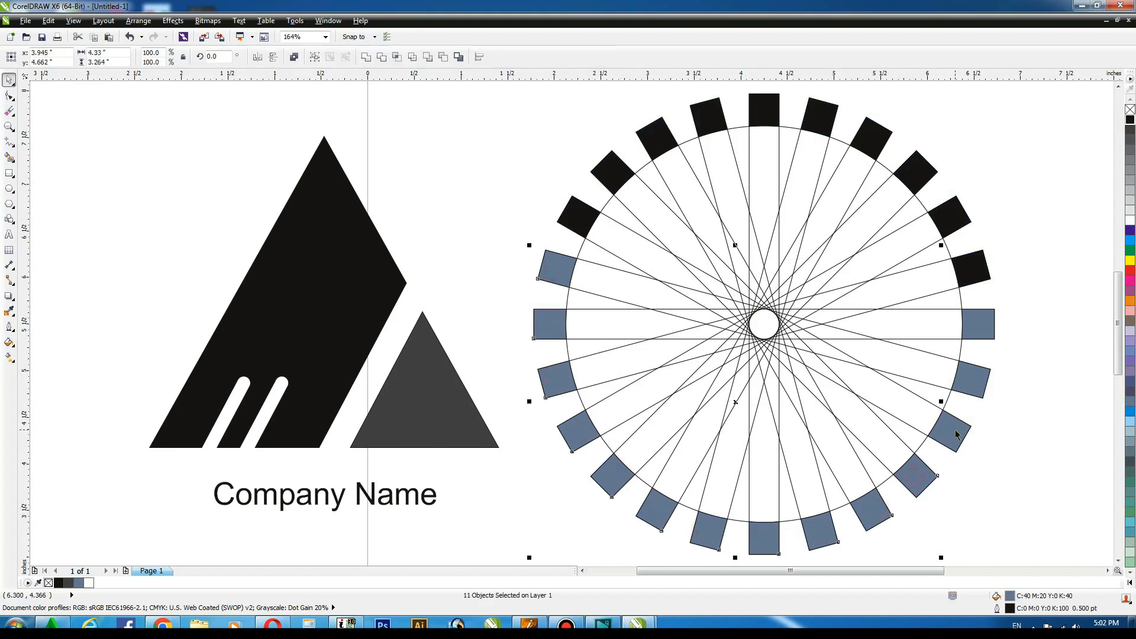
{"action": "left_click", "coordinate": [973, 388], "text": "shift"}
{"action": "left_click", "coordinate": [984, 329], "text": "shift"}
{"action": "left_click", "coordinate": [1130, 120]}
{"action": "left_click", "coordinate": [1062, 139]}
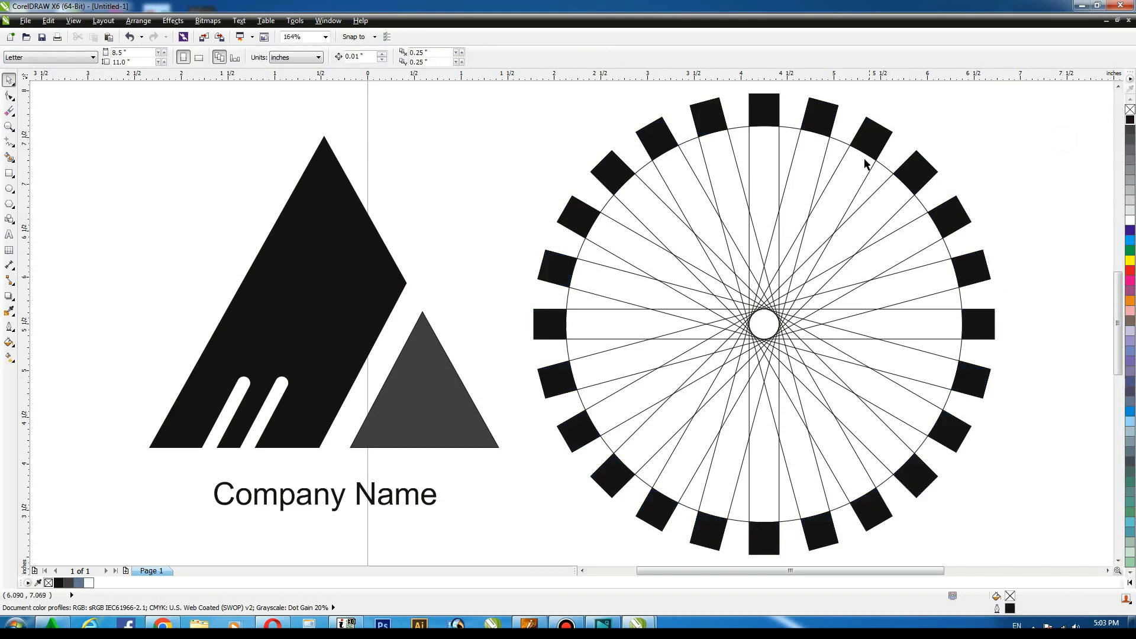
Scale a slightly larger copy of the circle around its center so it crosses the rectangles.
{"action": "left_click", "coordinate": [844, 146]}
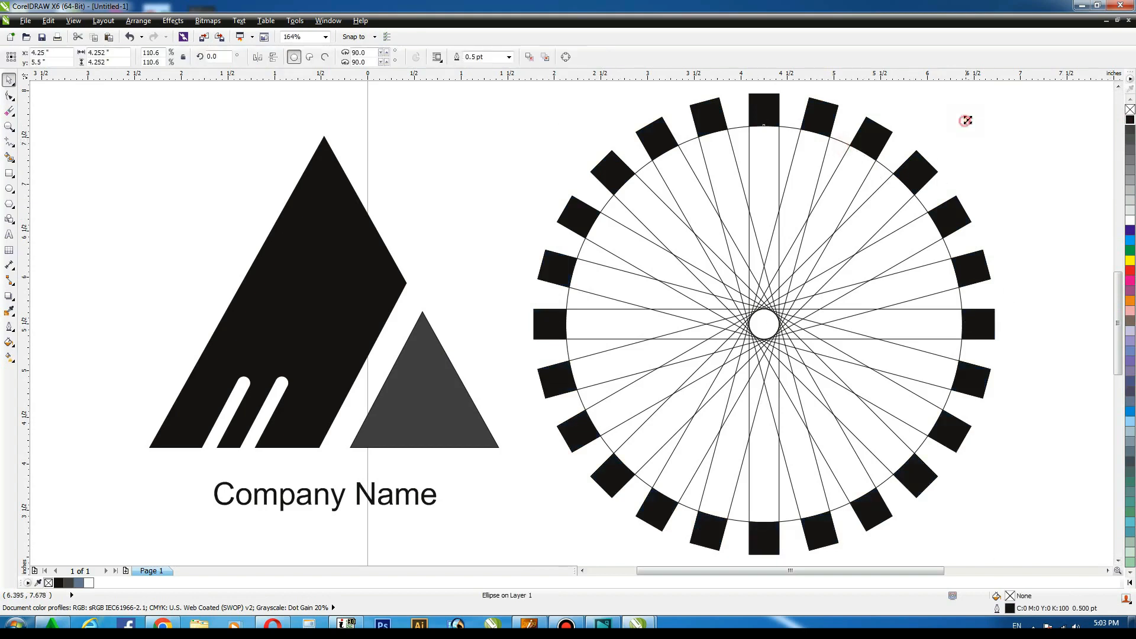
{"action": "left_click_drag", "start_coordinate": [966, 120], "coordinate": [989, 108]}
{"action": "left_click", "coordinate": [1033, 139]}
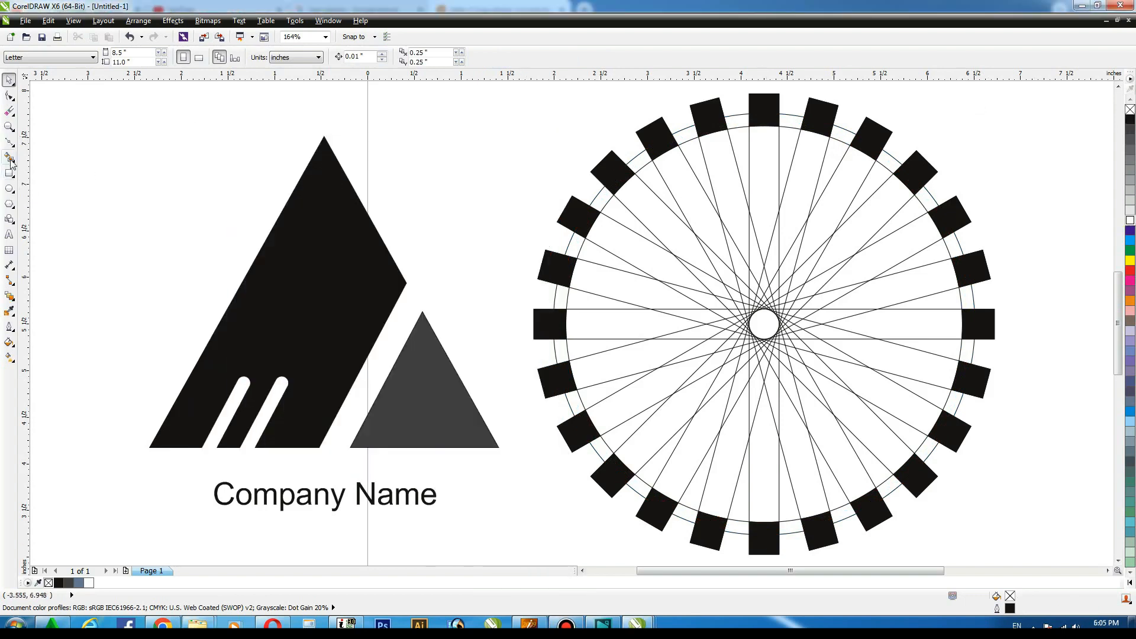
Use the Smart Fill tool to fill each rectangle segment lying between the two circles.
{"action": "left_click", "coordinate": [10, 159]}
{"action": "left_click", "coordinate": [564, 320]}
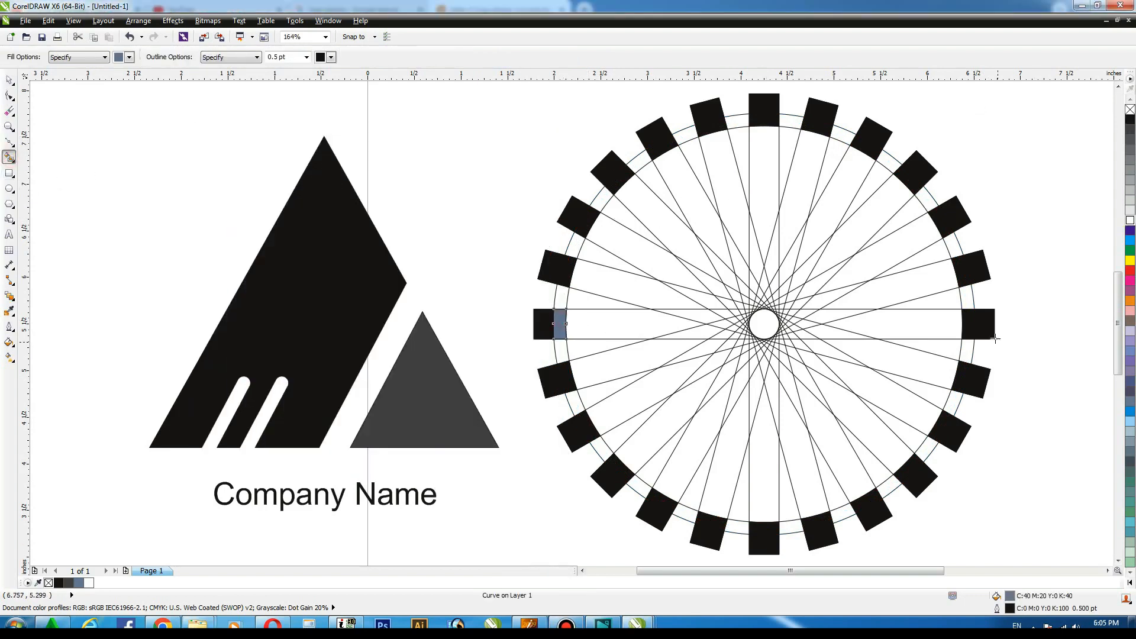
{"action": "left_click", "coordinate": [969, 324]}
{"action": "left_click", "coordinate": [963, 269]}
{"action": "left_click", "coordinate": [940, 221]}
{"action": "left_click", "coordinate": [912, 184]}
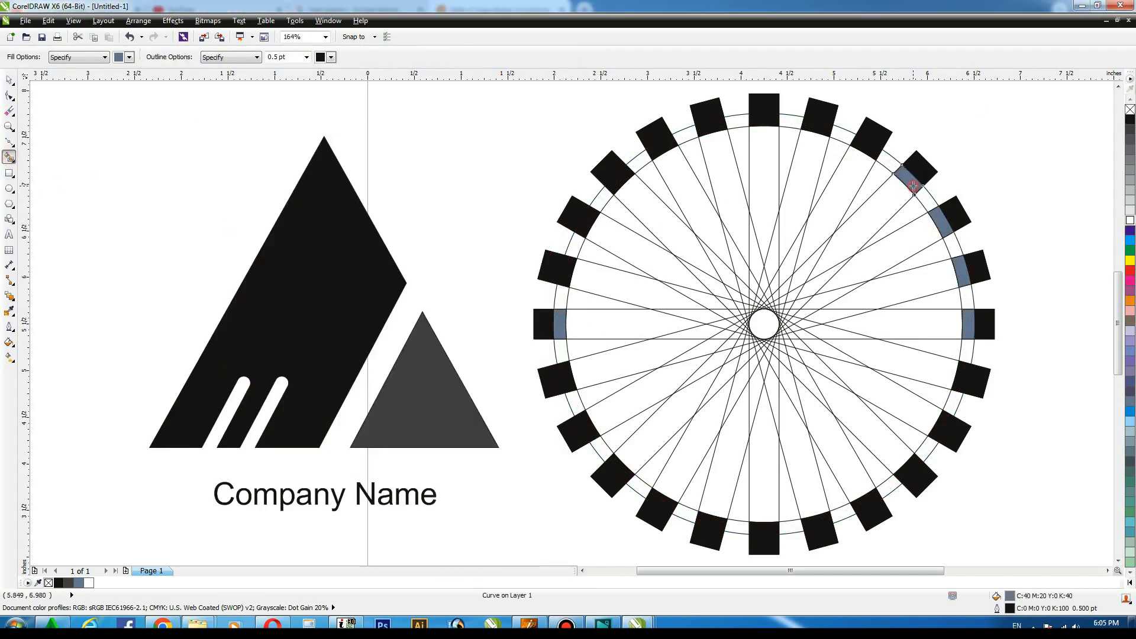
{"action": "left_click", "coordinate": [867, 149]}
{"action": "left_click", "coordinate": [820, 129]}
{"action": "left_click", "coordinate": [768, 125]}
{"action": "left_click", "coordinate": [711, 128]}
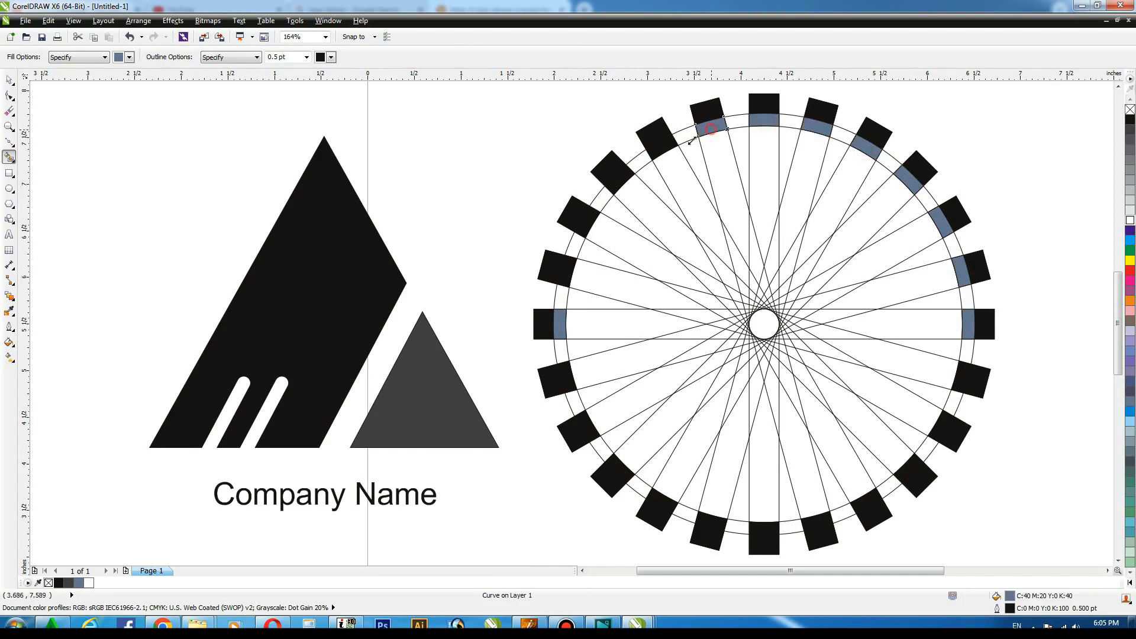
{"action": "left_click", "coordinate": [666, 148]}
{"action": "left_click", "coordinate": [621, 181]}
{"action": "left_click", "coordinate": [592, 222]}
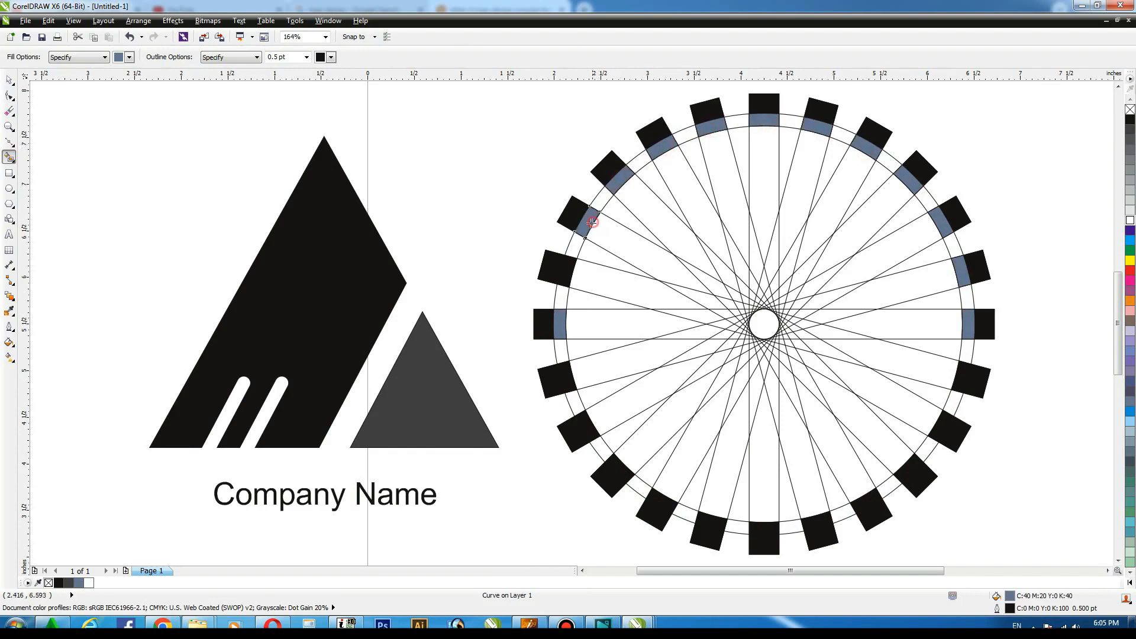
{"action": "left_click", "coordinate": [565, 270]}
{"action": "left_click", "coordinate": [7, 80]}
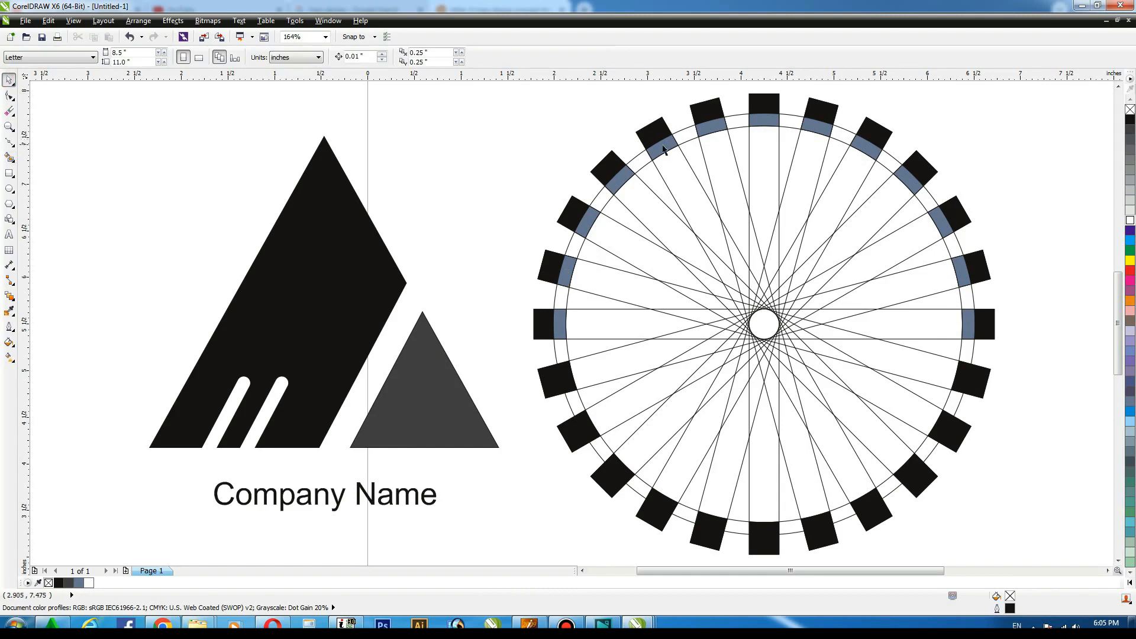
Delete the original rotated rectangles one by one, starting from the upper left of the burst.
{"action": "left_click", "coordinate": [686, 128]}
{"action": "key", "text": "Delete"}
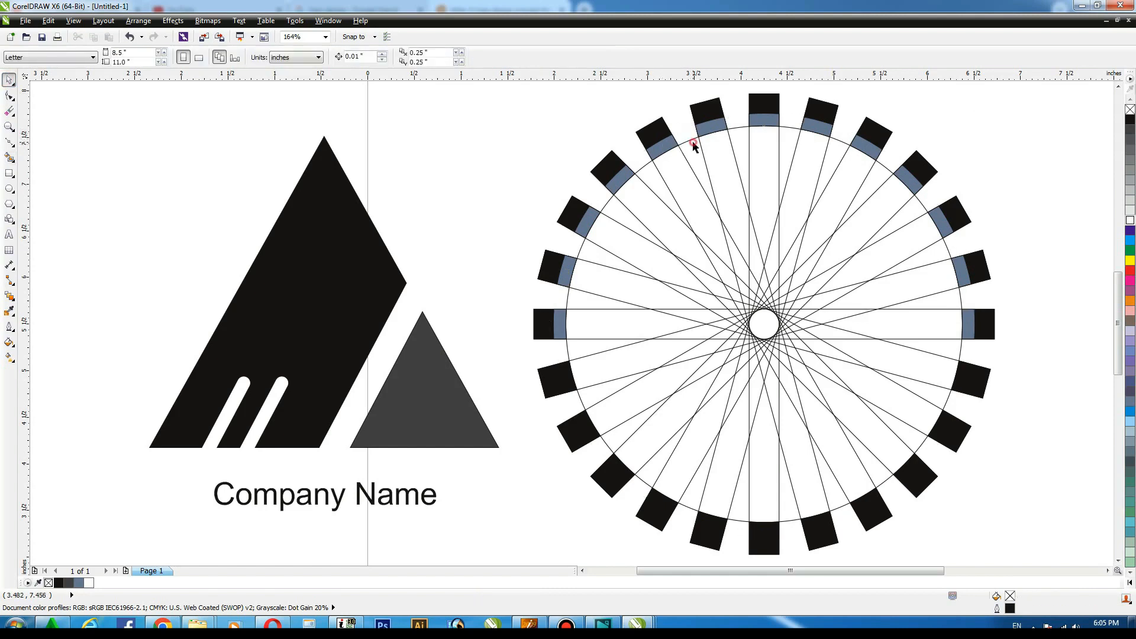
{"action": "left_click", "coordinate": [693, 144]}
{"action": "left_click_drag", "start_coordinate": [973, 122], "coordinate": [964, 130]}
{"action": "left_click", "coordinate": [1014, 122]}
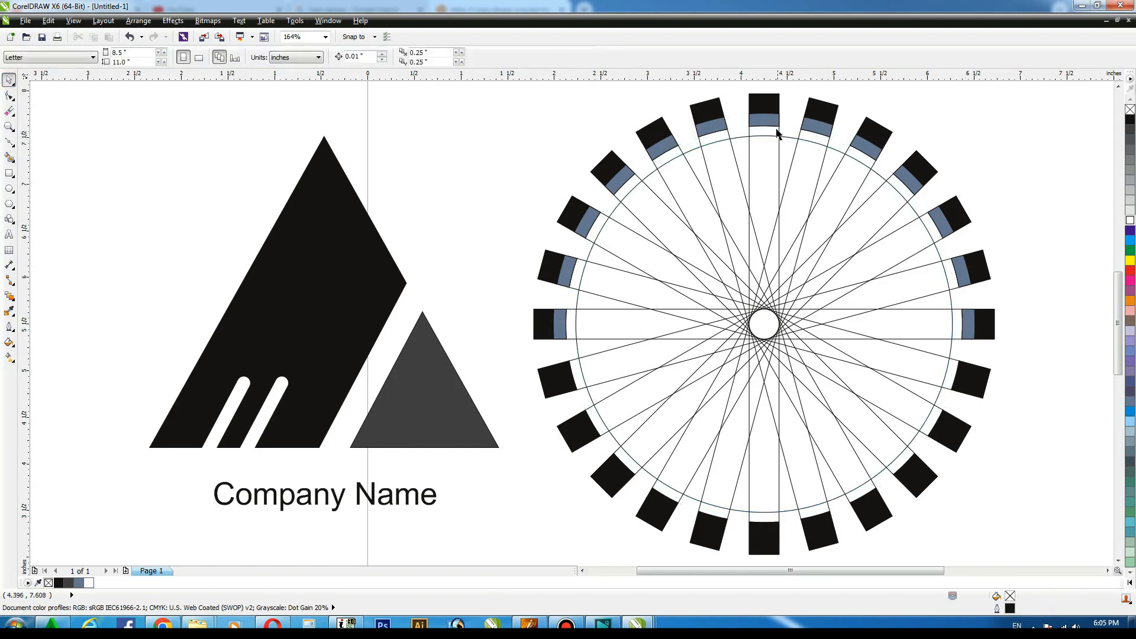
{"action": "left_click", "coordinate": [777, 133]}
{"action": "left_click", "coordinate": [723, 138], "text": "shift"}
{"action": "key", "text": "Delete"}
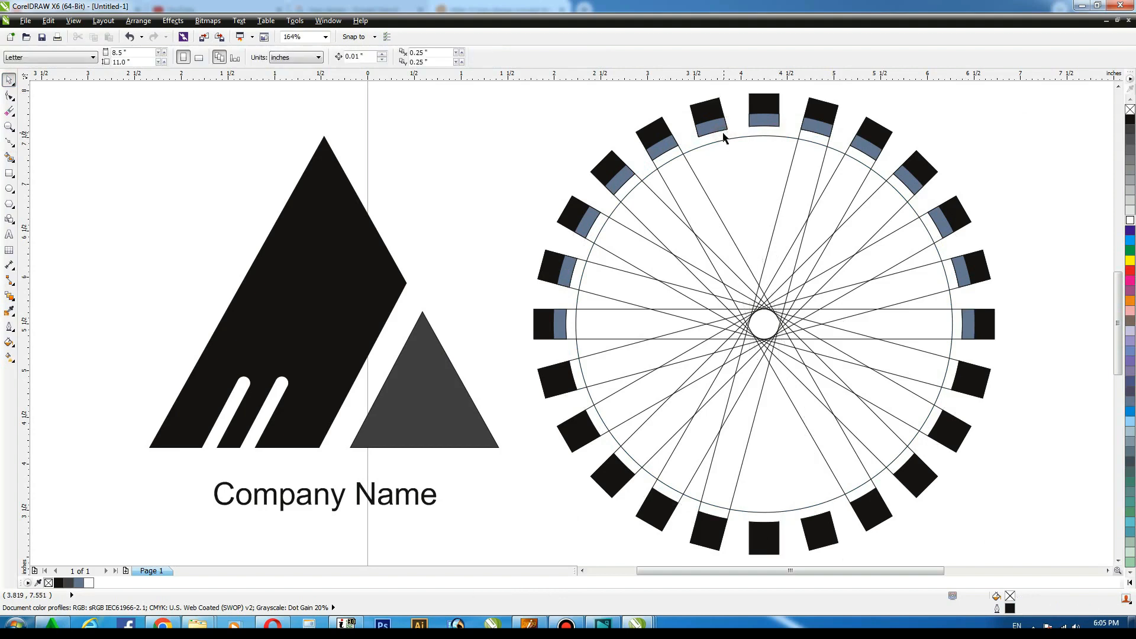
{"action": "left_click", "coordinate": [680, 157]}
{"action": "left_click", "coordinate": [638, 182], "text": "shift"}
{"action": "key", "text": "Delete"}
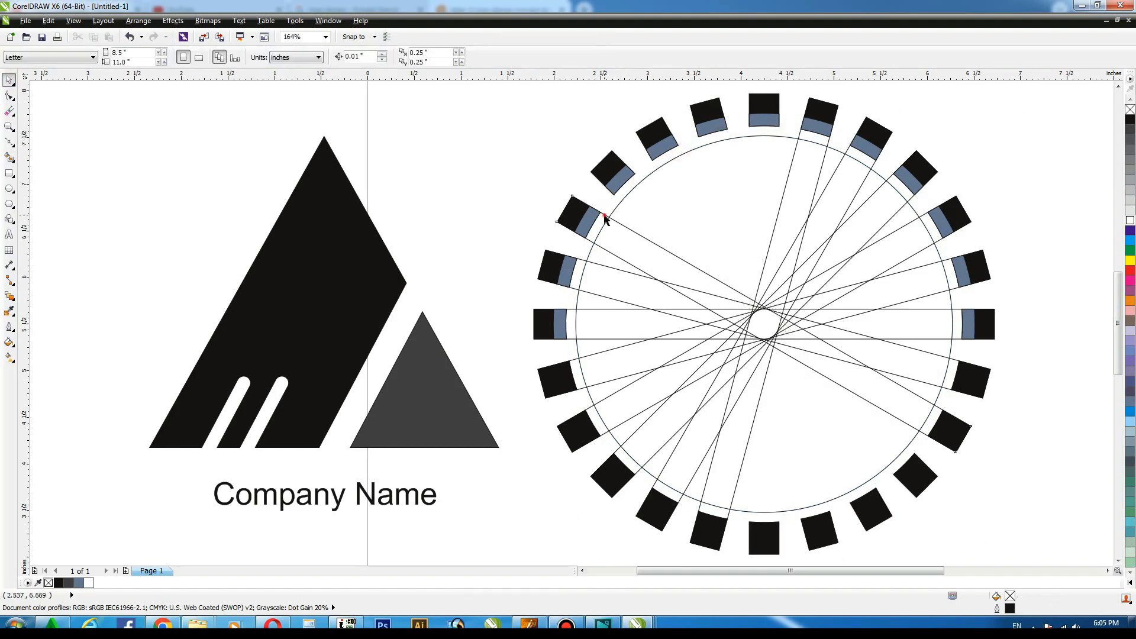
{"action": "left_click", "coordinate": [605, 217]}
{"action": "left_click", "coordinate": [580, 272], "text": "shift"}
{"action": "key", "text": "Delete"}
Delete the remaining rotated rectangles crossing the circle, restoring the circle that was deleted by mistake.
{"action": "left_click", "coordinate": [570, 308]}
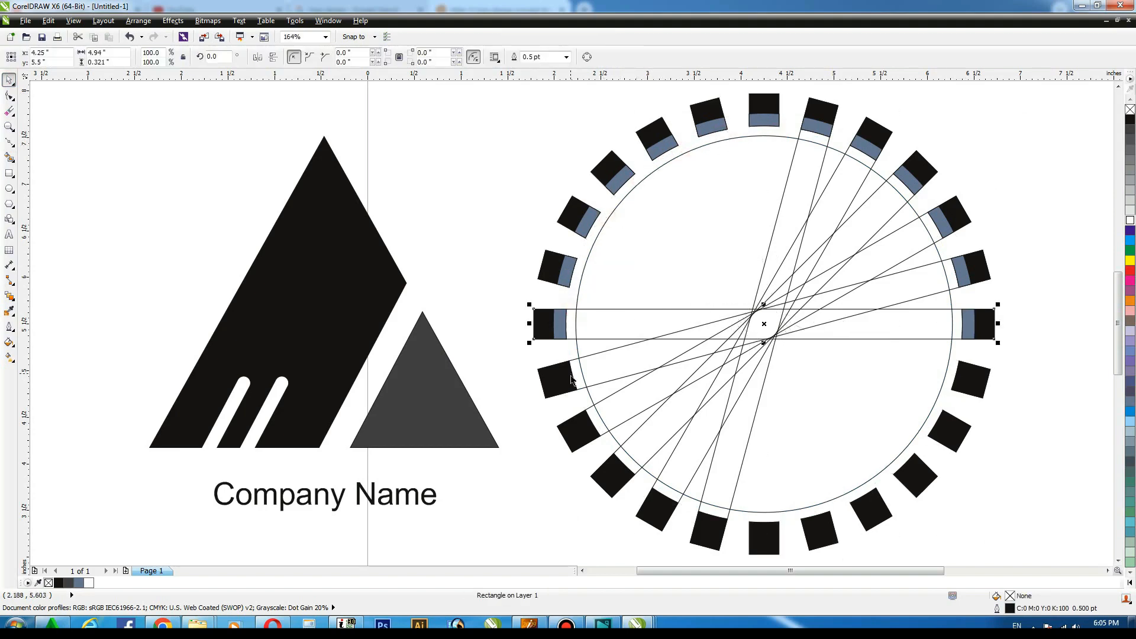
{"action": "left_click", "coordinate": [578, 380], "text": "shift"}
{"action": "key", "text": "Delete"}
{"action": "left_click", "coordinate": [588, 407]}
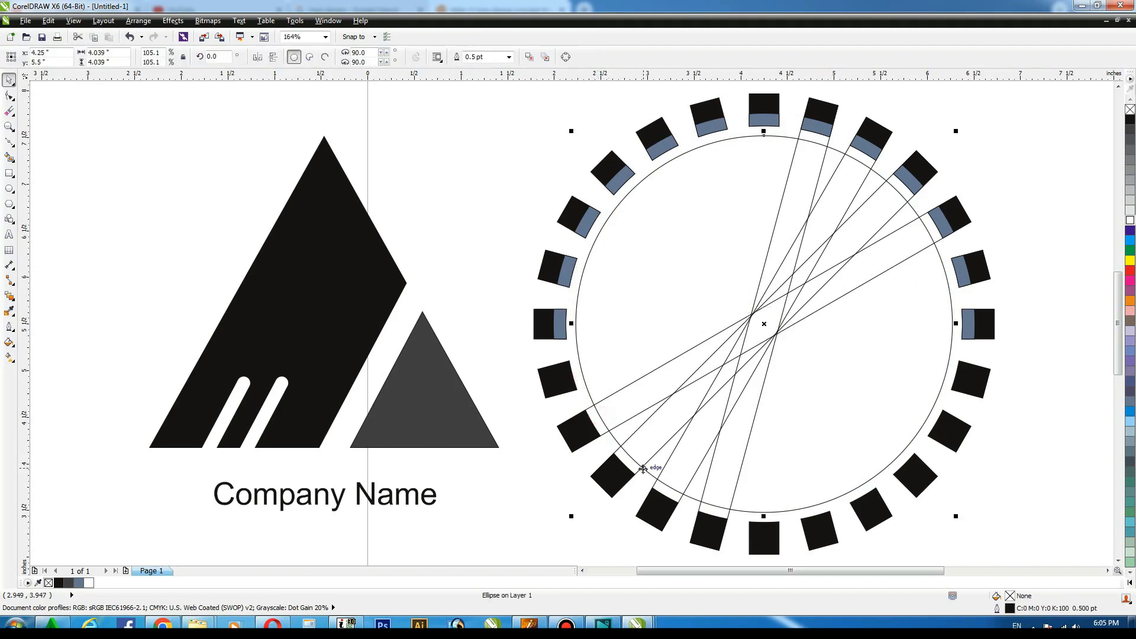
{"action": "left_click", "coordinate": [639, 468], "text": "shift"}
{"action": "key", "text": "Delete"}
{"action": "key", "text": "ctrl+z"}
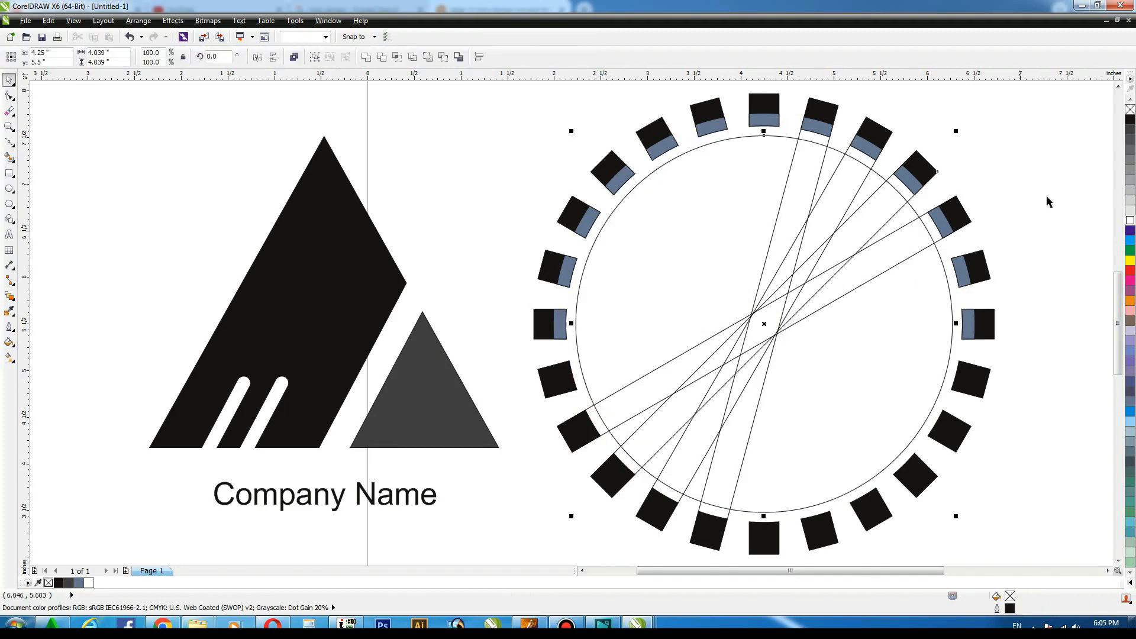
{"action": "key", "text": "Escape"}
{"action": "left_click", "coordinate": [594, 414]}
{"action": "key", "text": "Delete"}
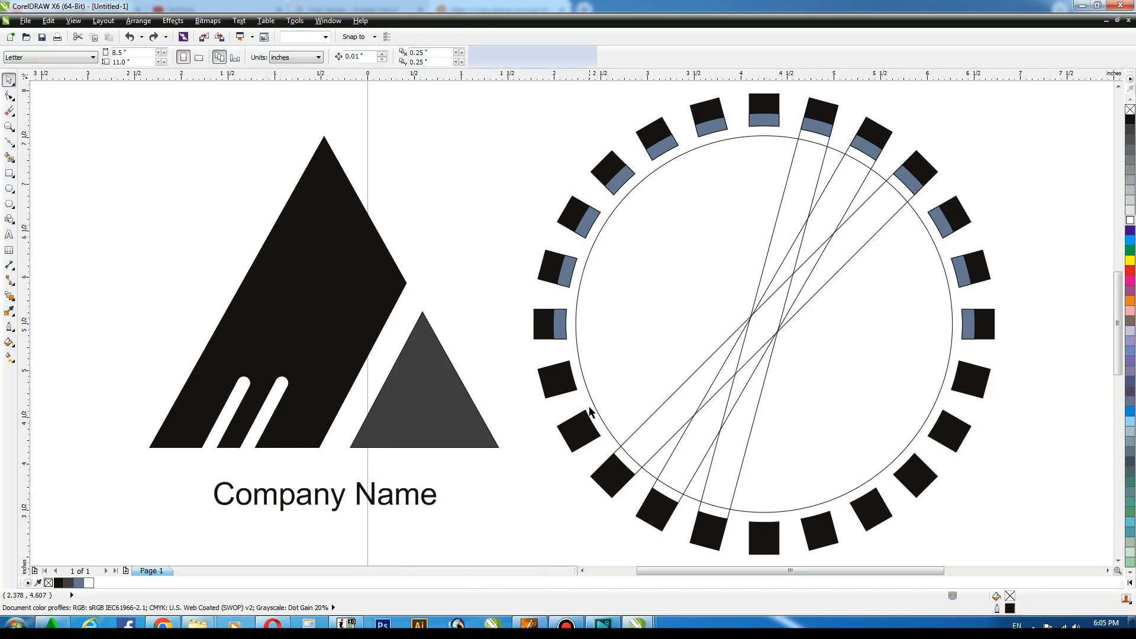
{"action": "left_click", "coordinate": [616, 450]}
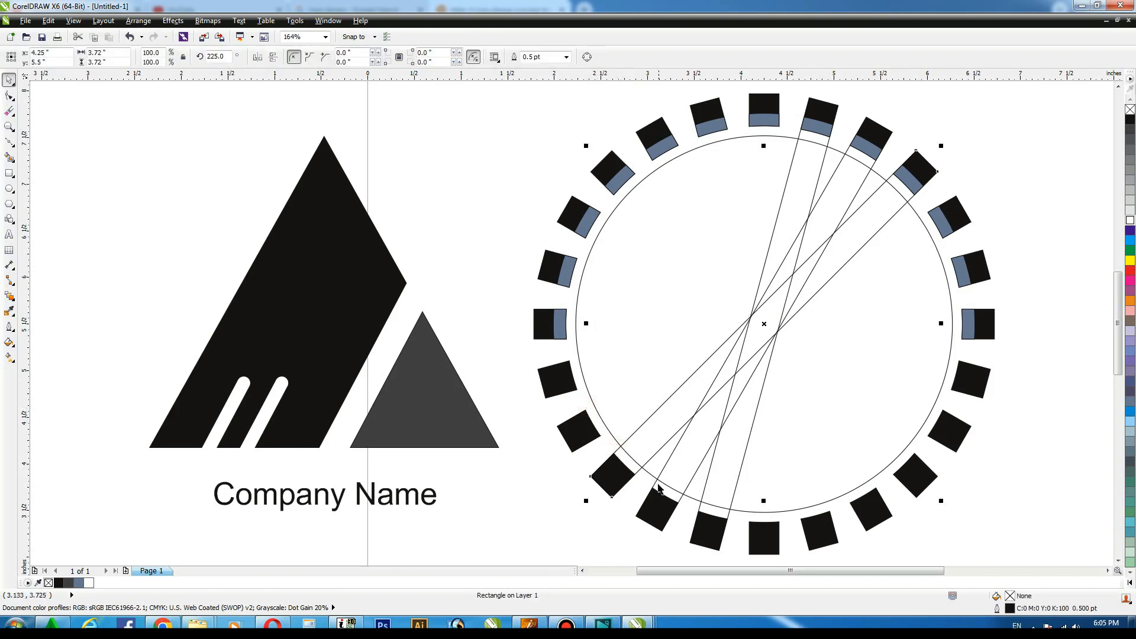
{"action": "left_click", "coordinate": [697, 510], "text": "shift"}
{"action": "key", "text": "Delete"}
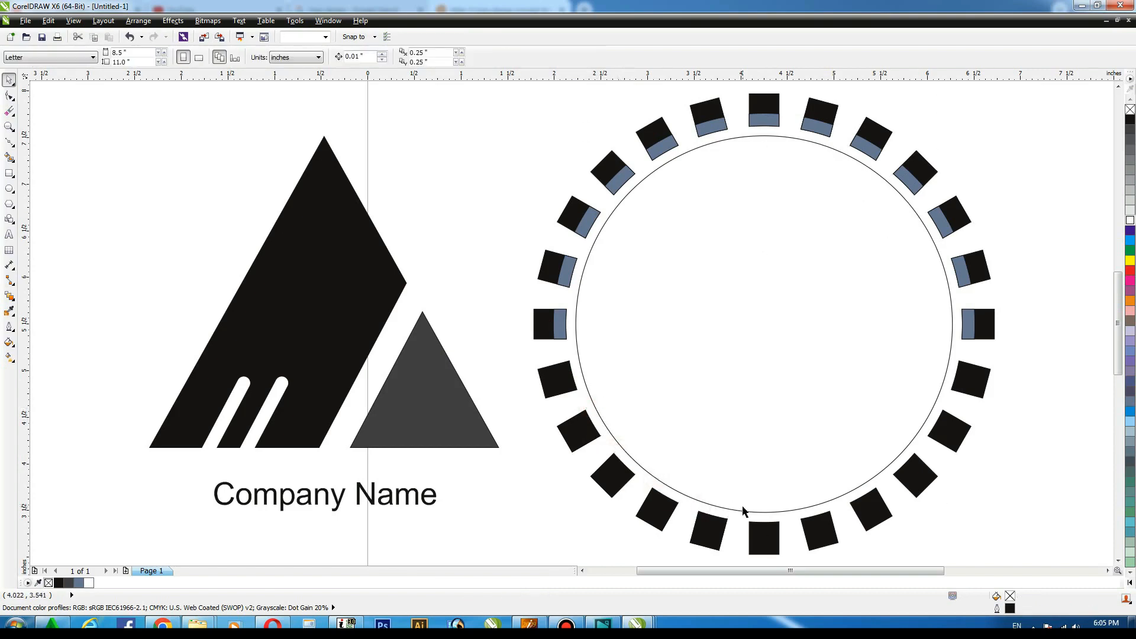
Enlarge the inner circle to about 120.8% around its center and fill it black.
{"action": "left_click", "coordinate": [578, 289]}
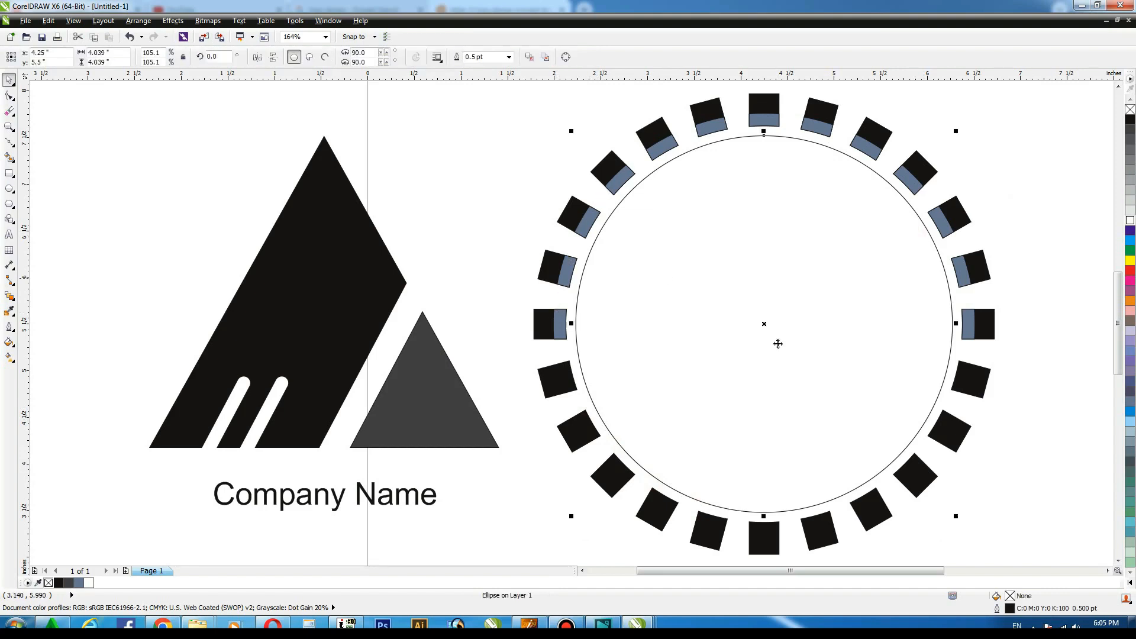
{"action": "left_click_drag", "start_coordinate": [957, 515], "coordinate": [1004, 540]}
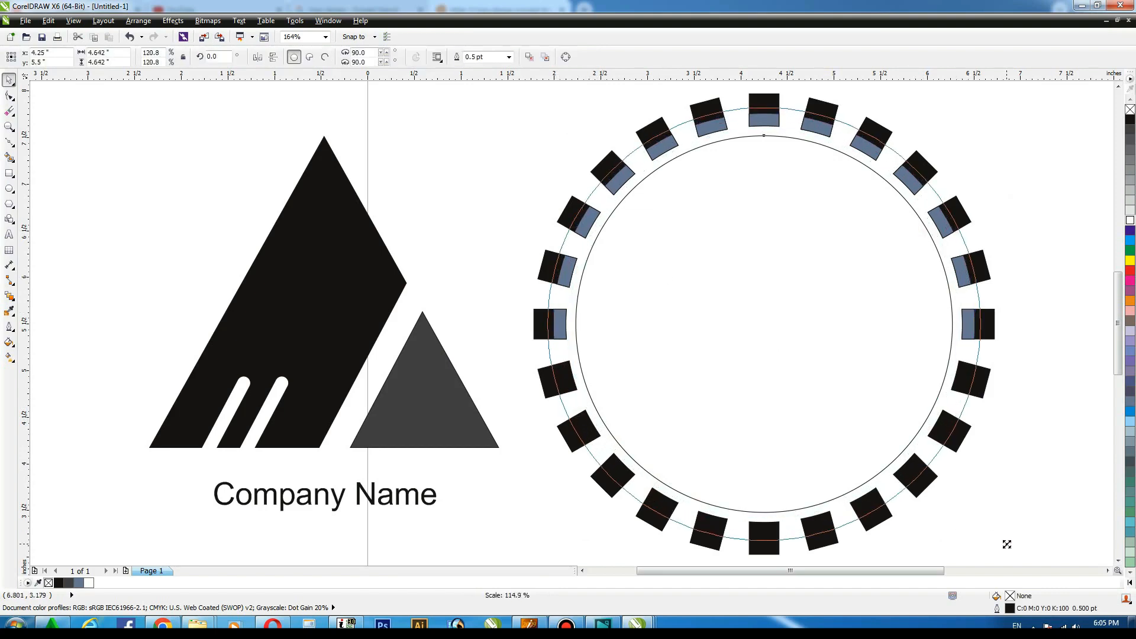
{"action": "left_click", "coordinate": [1130, 121]}
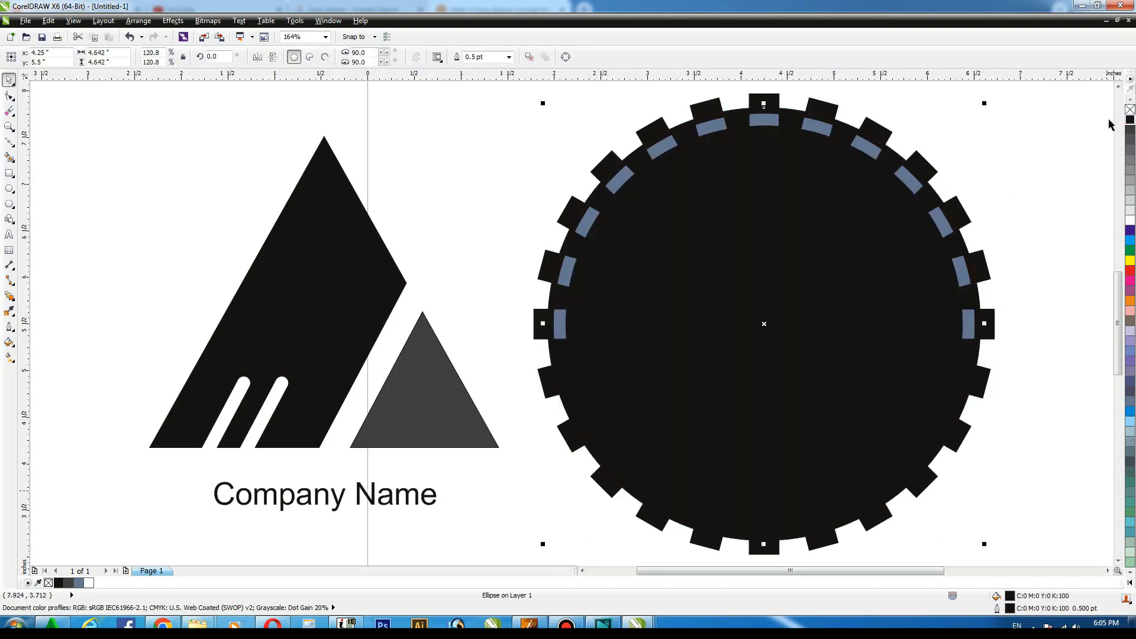
Select all the segments between the circles and fill them white.
{"action": "left_click", "coordinate": [1034, 139]}
{"action": "left_click", "coordinate": [560, 323]}
{"action": "left_click", "coordinate": [567, 276], "text": "shift"}
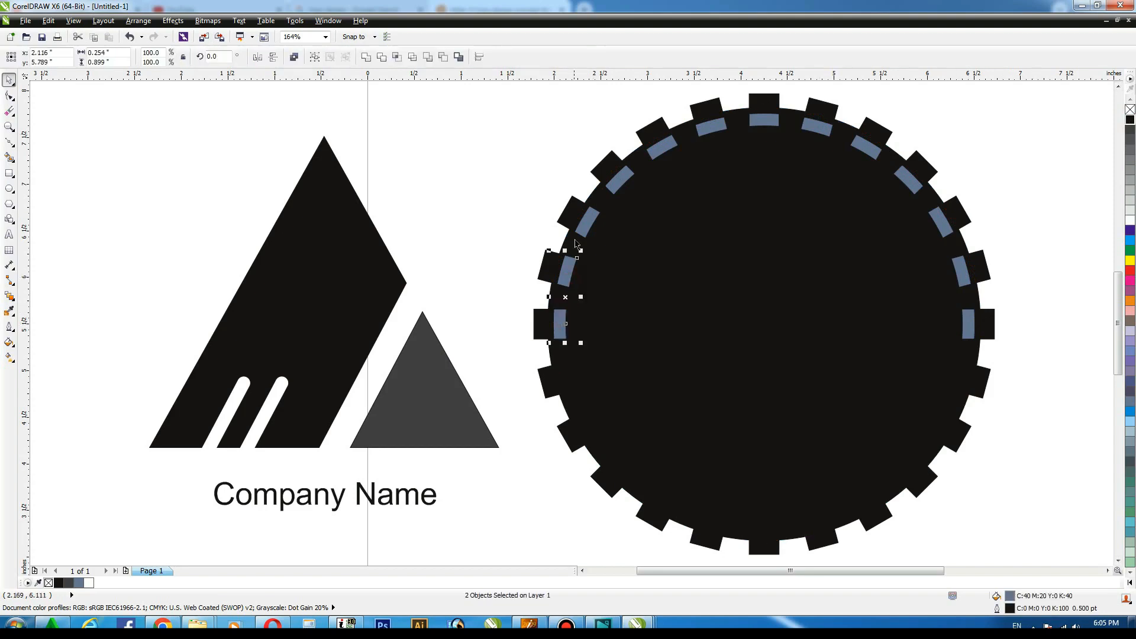
{"action": "left_click", "coordinate": [586, 227], "text": "shift"}
{"action": "left_click", "coordinate": [1128, 222]}
{"action": "left_click", "coordinate": [764, 120]}
{"action": "left_click", "coordinate": [817, 126], "text": "shift"}
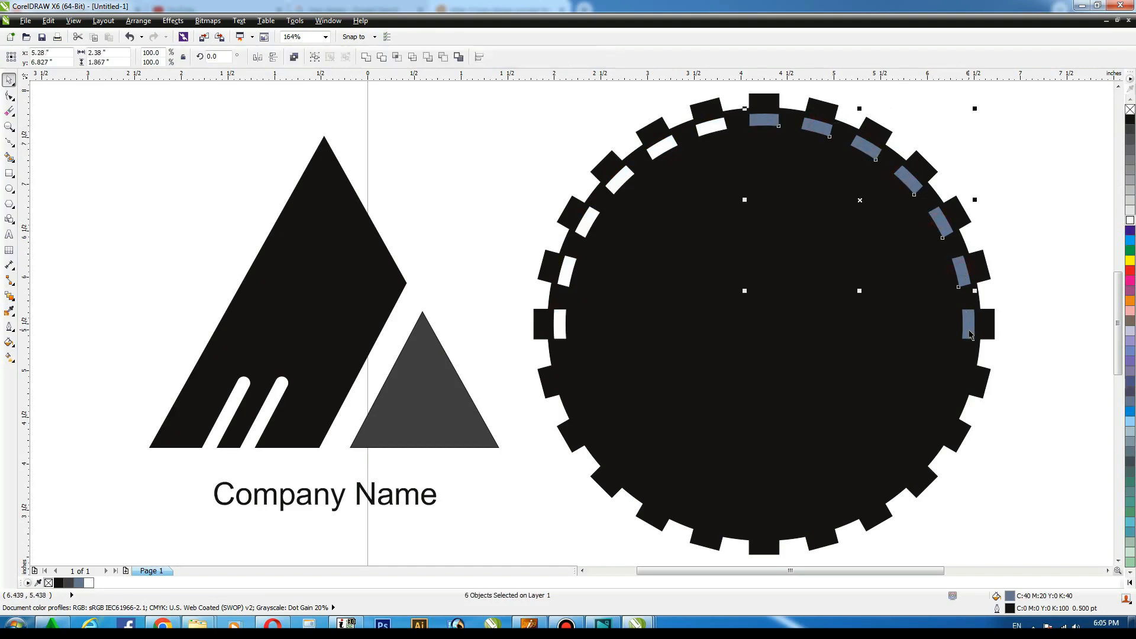
{"action": "left_click", "coordinate": [1130, 220]}
Scale a copy of the black circle to about 87.9% around its center and fill it white.
{"action": "left_click", "coordinate": [910, 278]}
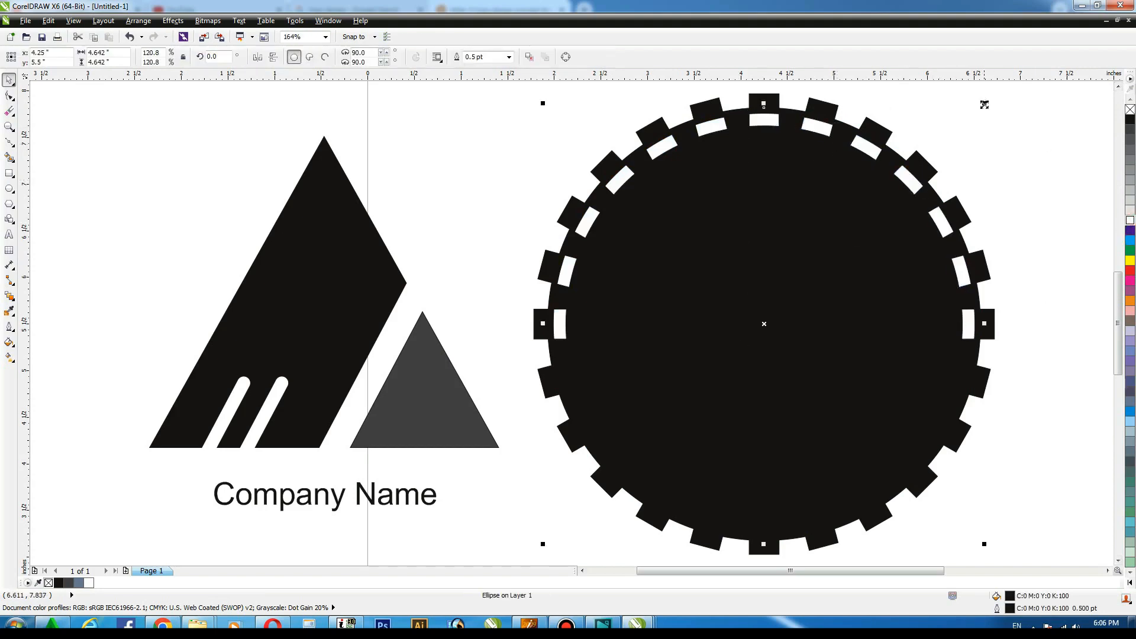
{"action": "left_click_drag", "start_coordinate": [984, 104], "coordinate": [925, 164]}
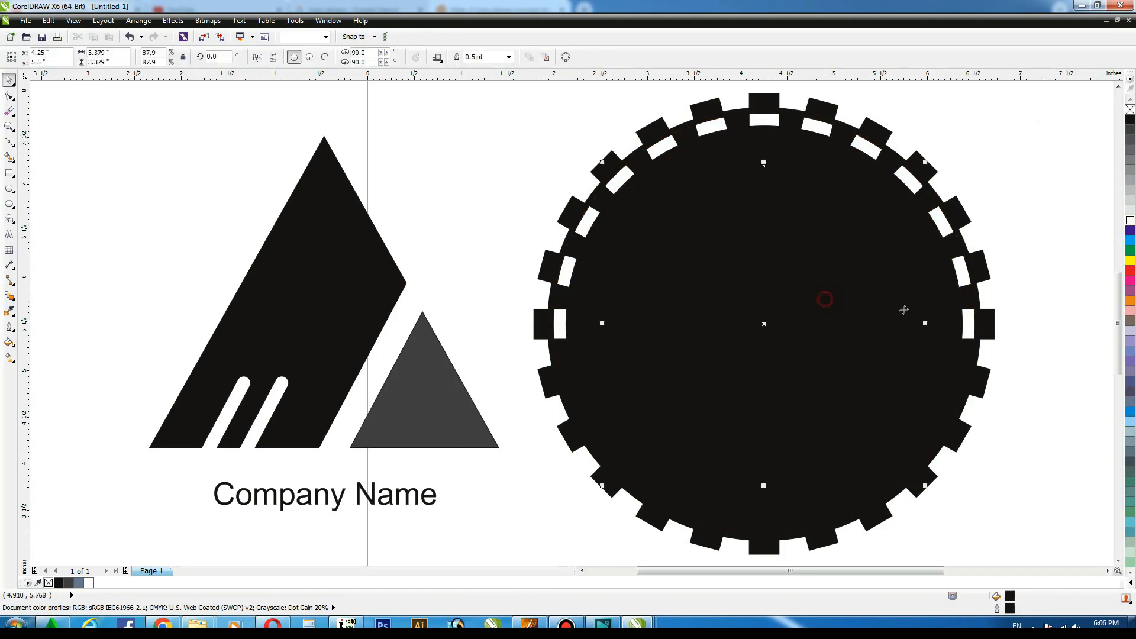
{"action": "left_click", "coordinate": [1130, 220]}
{"action": "left_click", "coordinate": [1061, 186]}
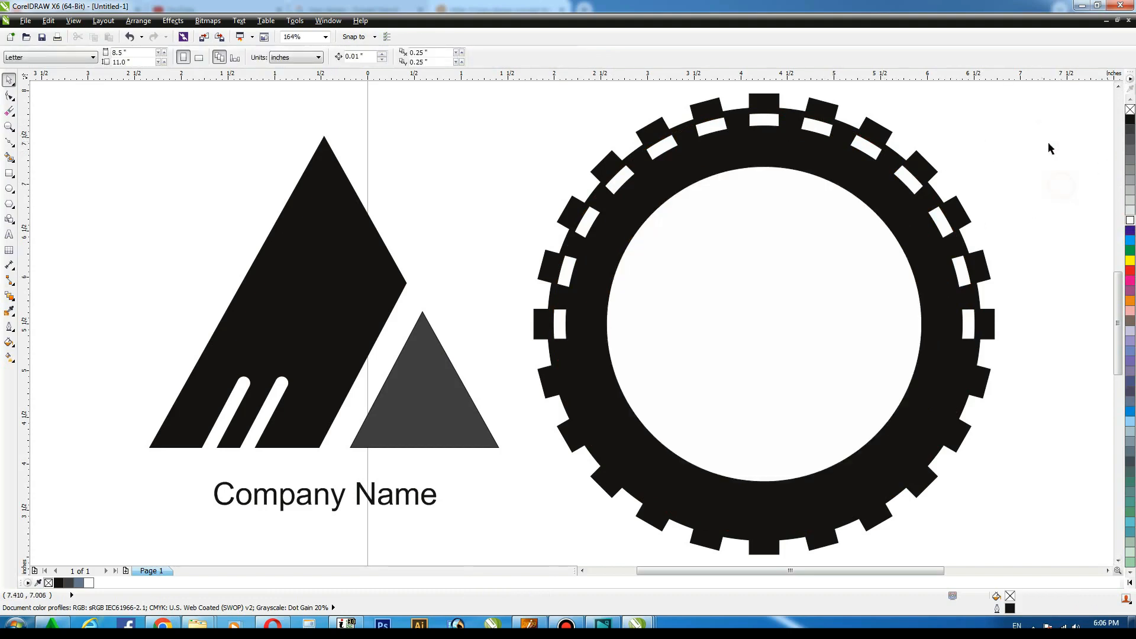
Draw a closed zigzag mountain outline with the Pen tool inside the white circle.
{"action": "left_click", "coordinate": [13, 146]}
{"action": "left_click", "coordinate": [65, 196]}
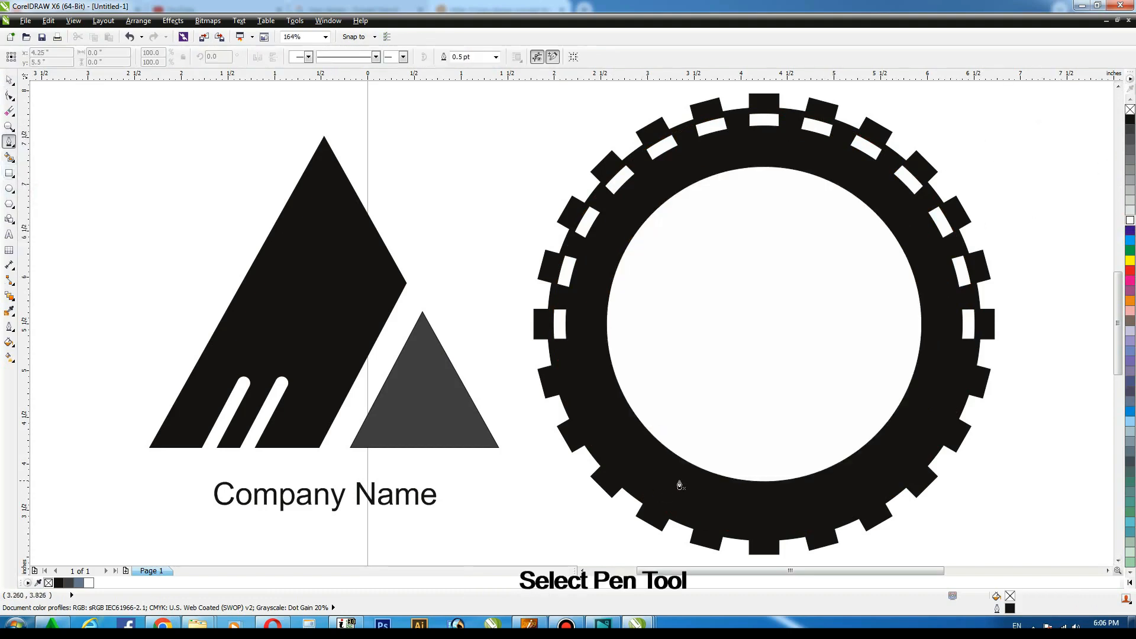
{"action": "left_click", "coordinate": [715, 323]}
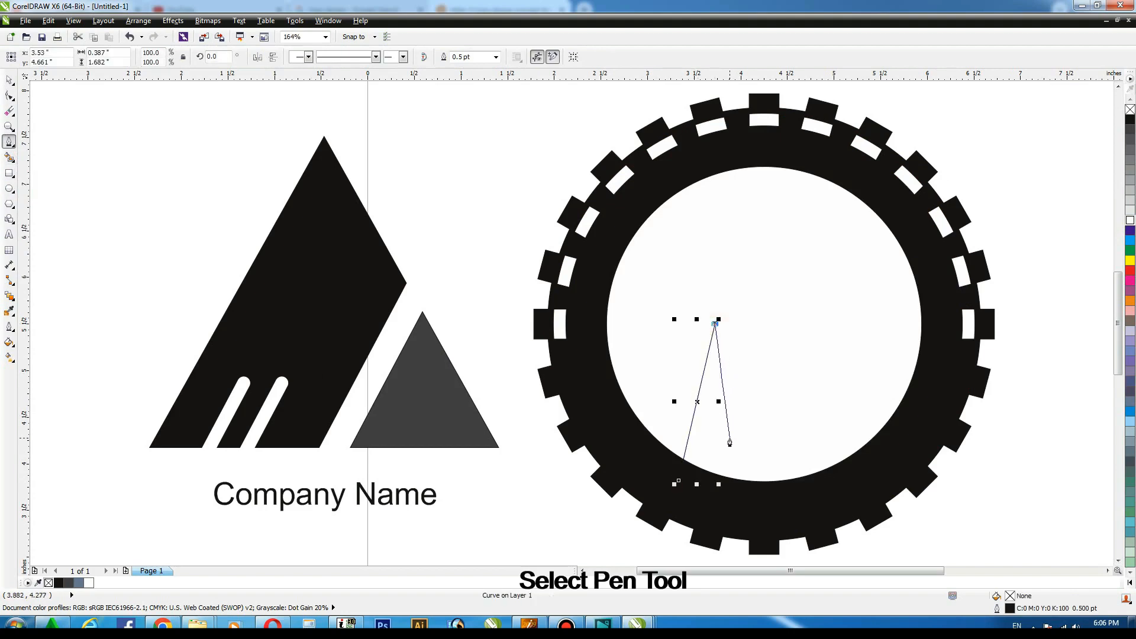
{"action": "left_click_drag", "start_coordinate": [729, 437], "coordinate": [741, 413]}
{"action": "key", "text": "ctrl+z"}
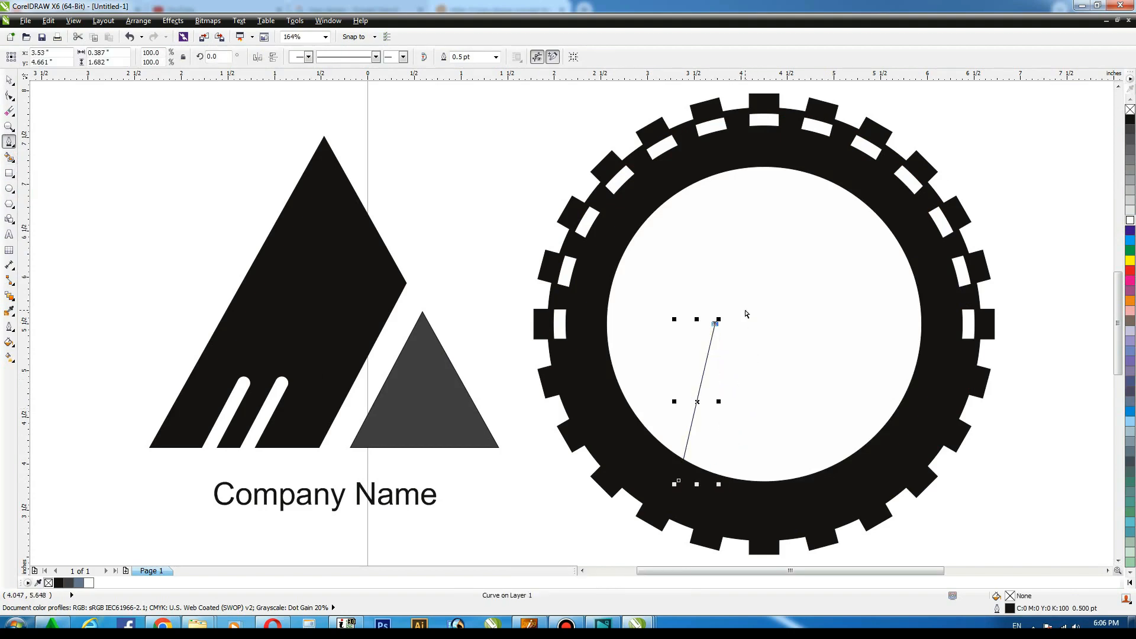
{"action": "left_click", "coordinate": [724, 446]}
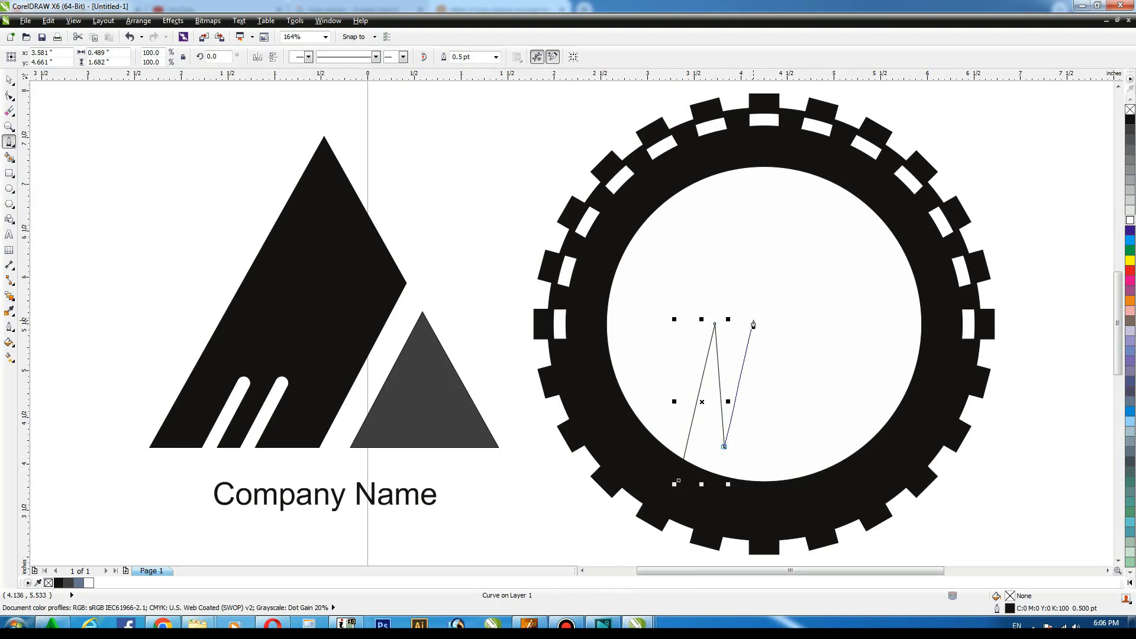
{"action": "left_click", "coordinate": [750, 295]}
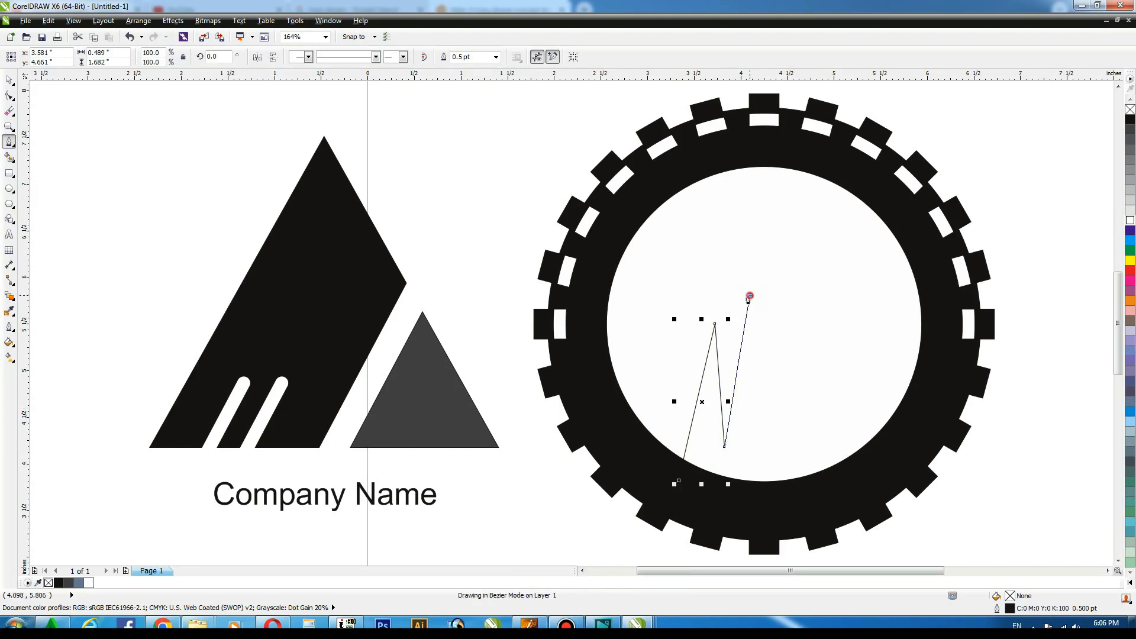
{"action": "left_click", "coordinate": [759, 465]}
{"action": "left_click", "coordinate": [789, 362]}
{"action": "left_click", "coordinate": [810, 504]}
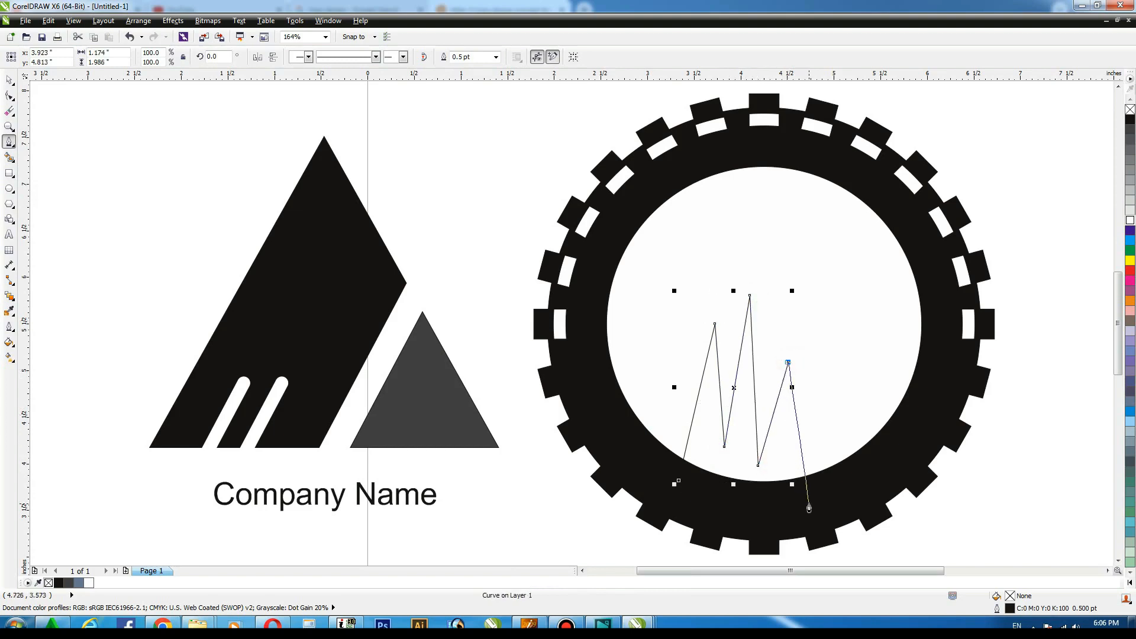
{"action": "left_click", "coordinate": [679, 481]}
{"action": "left_click", "coordinate": [10, 81]}
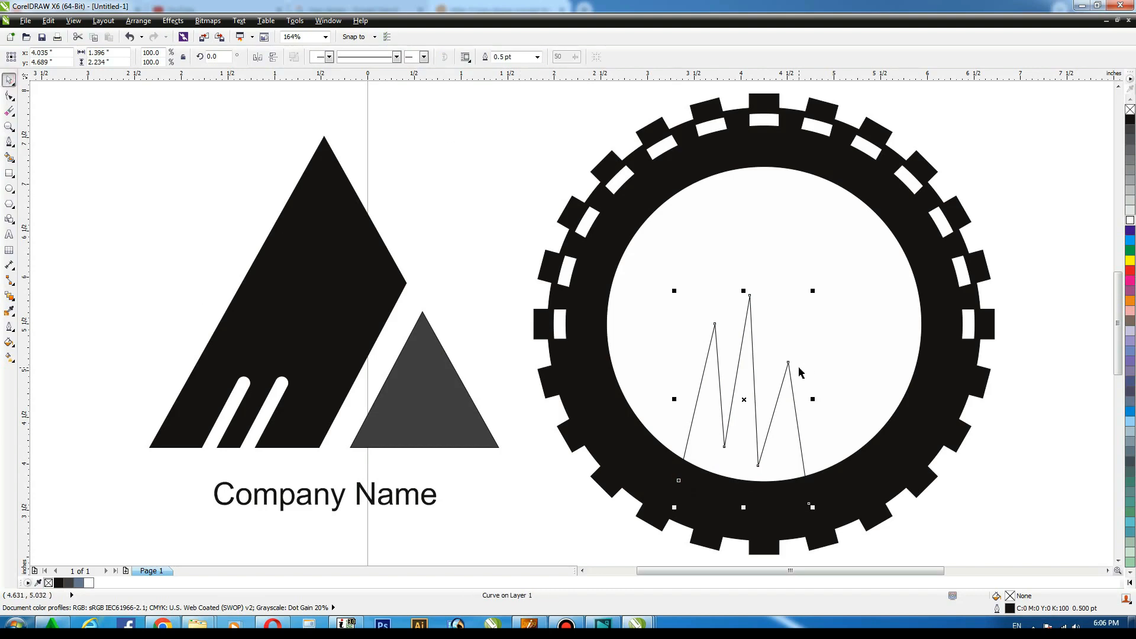
Scale the mountain outline to about 109% and reposition it so its base reaches past the white circle's lower edge.
{"action": "left_click", "coordinate": [822, 367], "text": "shift"}
{"action": "key", "text": "c"}
{"action": "left_click", "coordinate": [1065, 320]}
{"action": "left_click", "coordinate": [793, 399]}
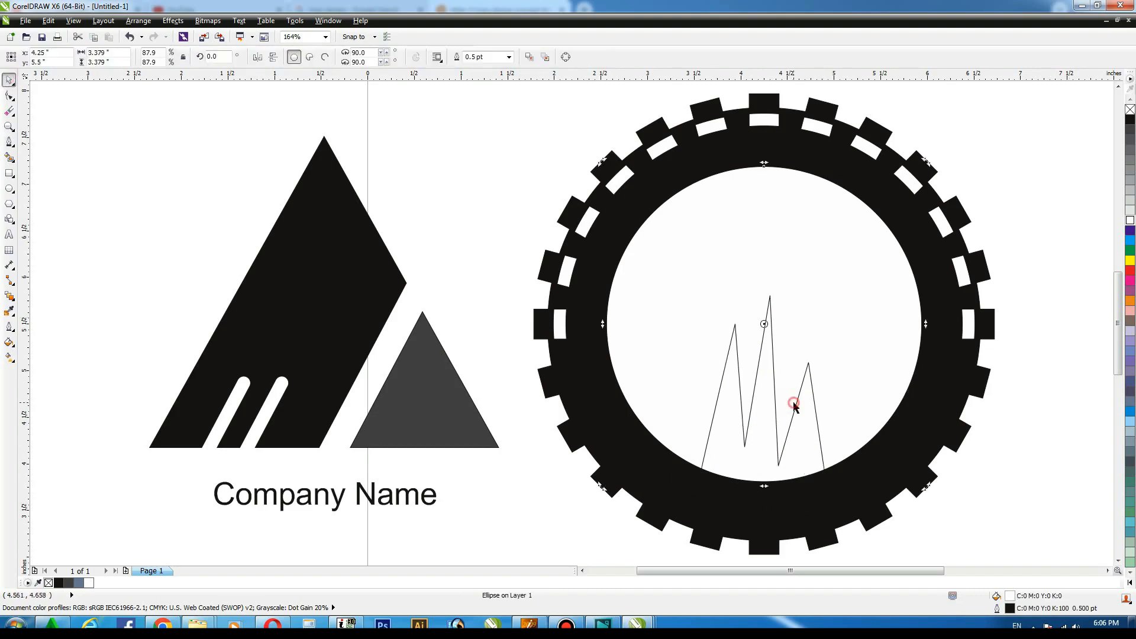
{"action": "left_click", "coordinate": [796, 399]}
{"action": "mouse_move", "coordinate": [835, 508]}
{"action": "left_mouse_down"}
{"action": "mouse_move", "coordinate": [868, 495]}
{"action": "mouse_move", "coordinate": [857, 508]}
{"action": "left_mouse_up"}
{"action": "left_click", "coordinate": [803, 406]}
{"action": "left_click", "coordinate": [809, 384]}
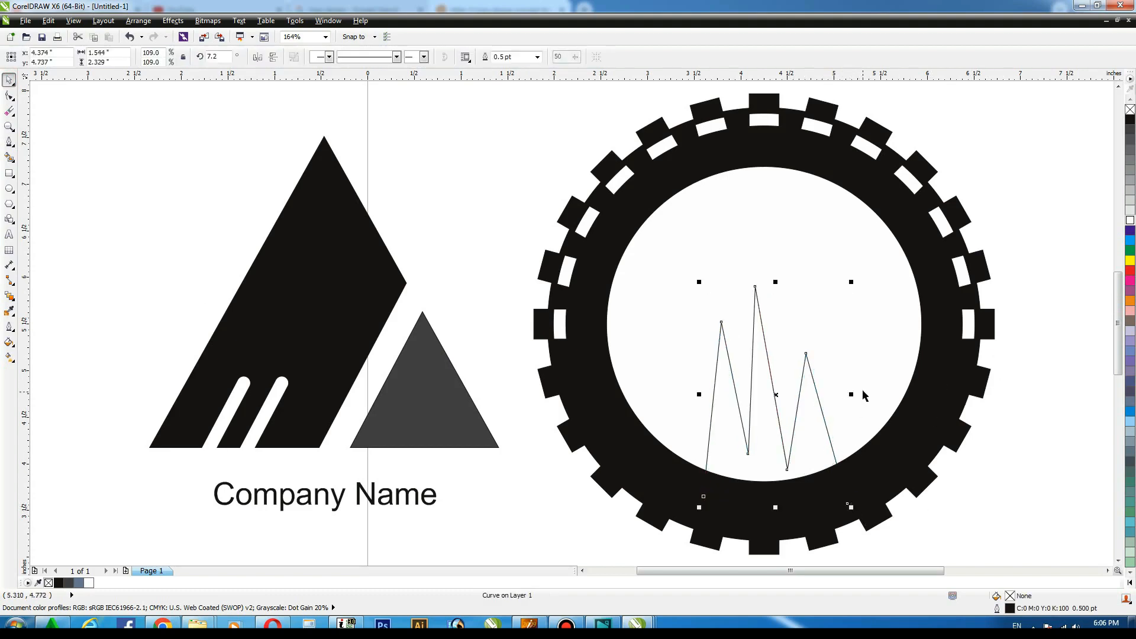
{"action": "left_click_drag", "start_coordinate": [851, 396], "coordinate": [869, 393]}
Trim the white circle with the mountain outline so the mountain shape shows black, checking it in wireframe view.
{"action": "left_click", "coordinate": [882, 360], "text": "shift"}
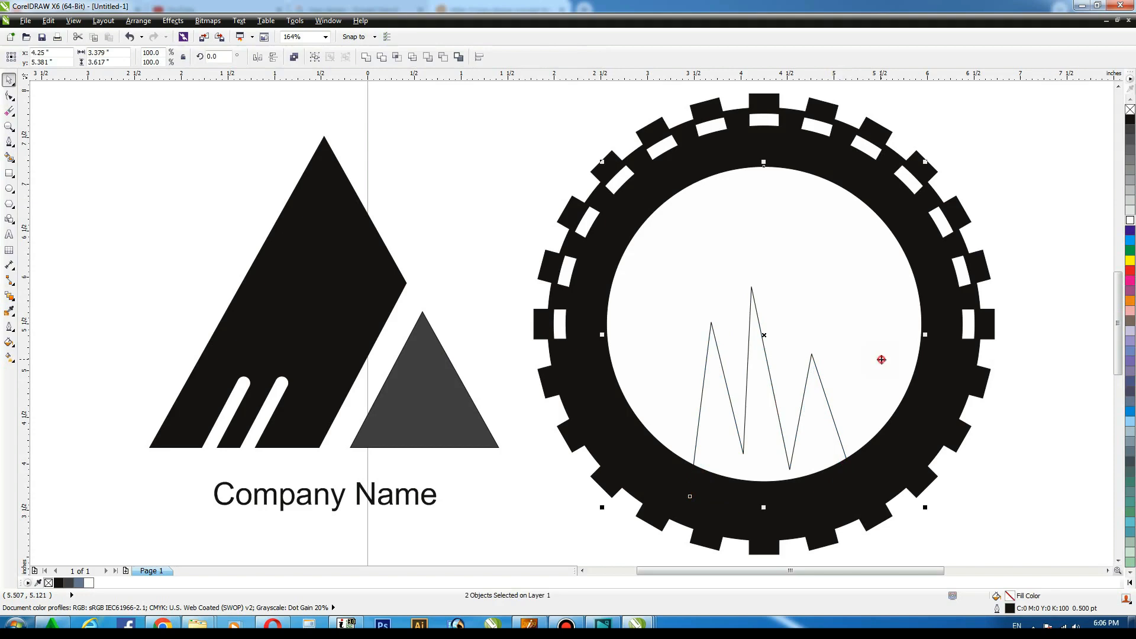
{"action": "left_click", "coordinate": [382, 57]}
{"action": "left_click", "coordinate": [385, 101]}
{"action": "key", "text": "shift+F9"}
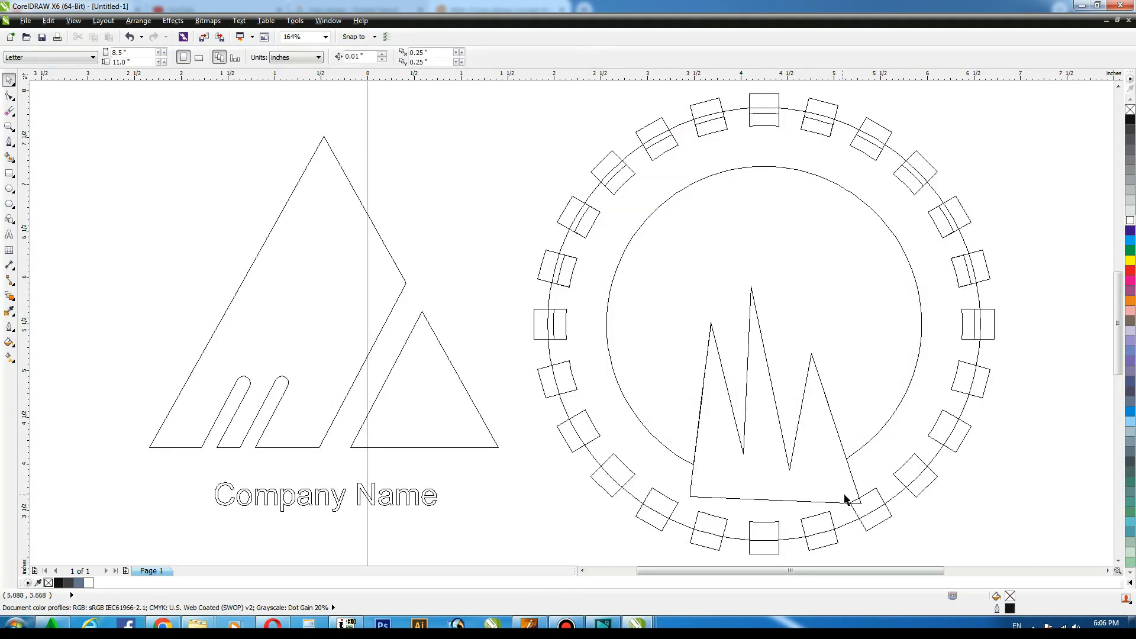
{"action": "key", "text": "shift+F9"}
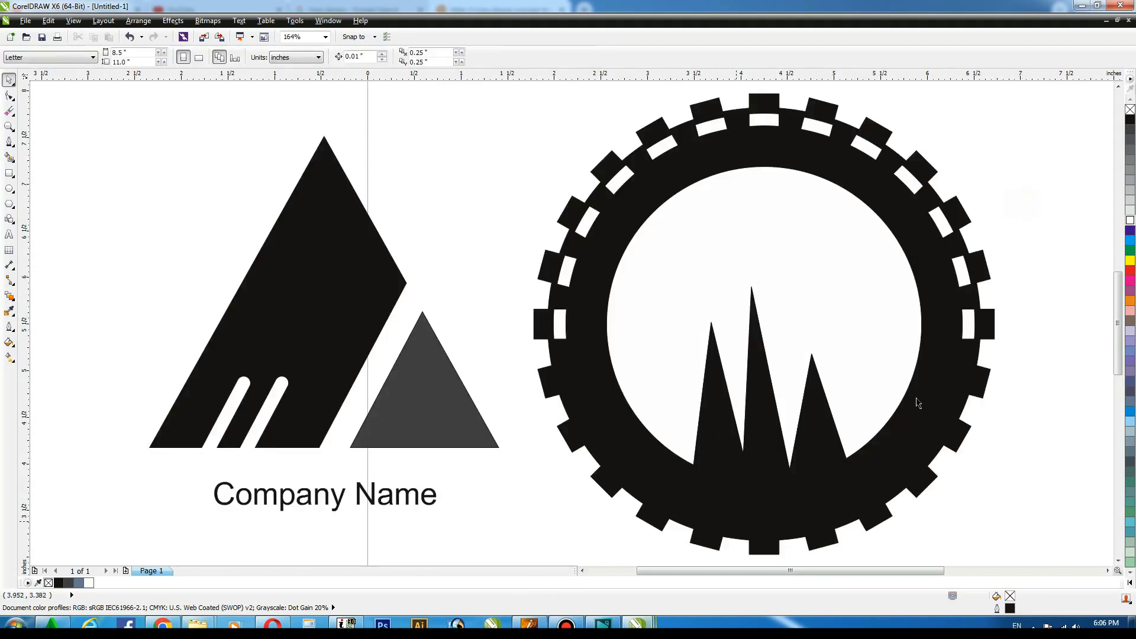
Add an artistic text letter A in Arial to the right of the emblem.
{"action": "key", "text": "F3"}
{"action": "left_click", "coordinate": [1106, 571]}
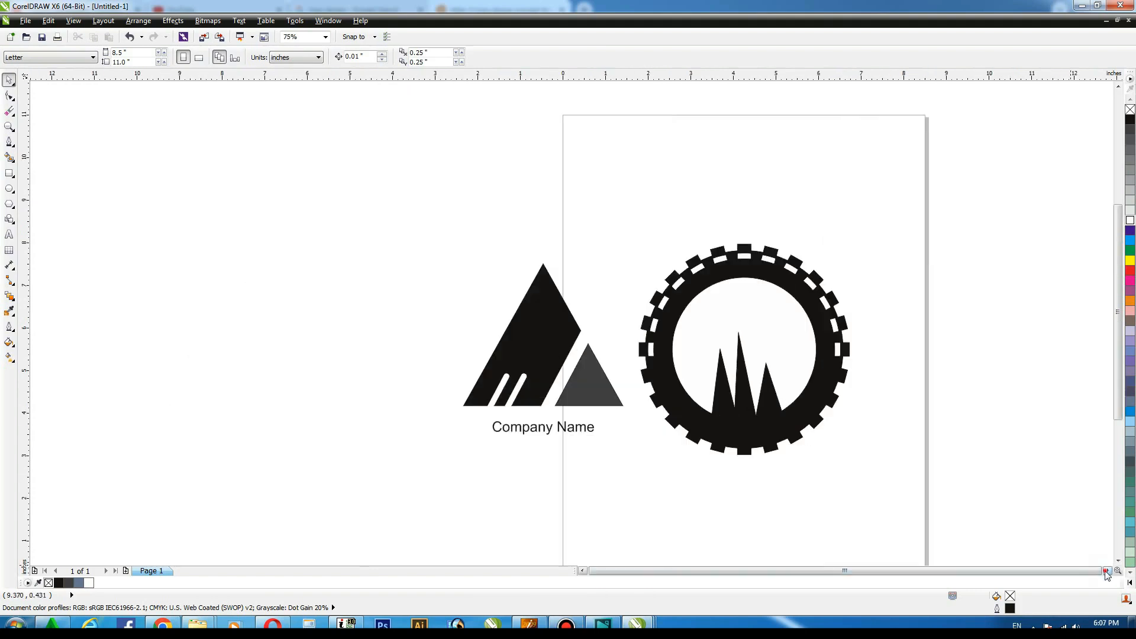
{"action": "left_click", "coordinate": [1107, 571]}
{"action": "left_click", "coordinate": [9, 236]}
{"action": "left_click", "coordinate": [798, 309]}
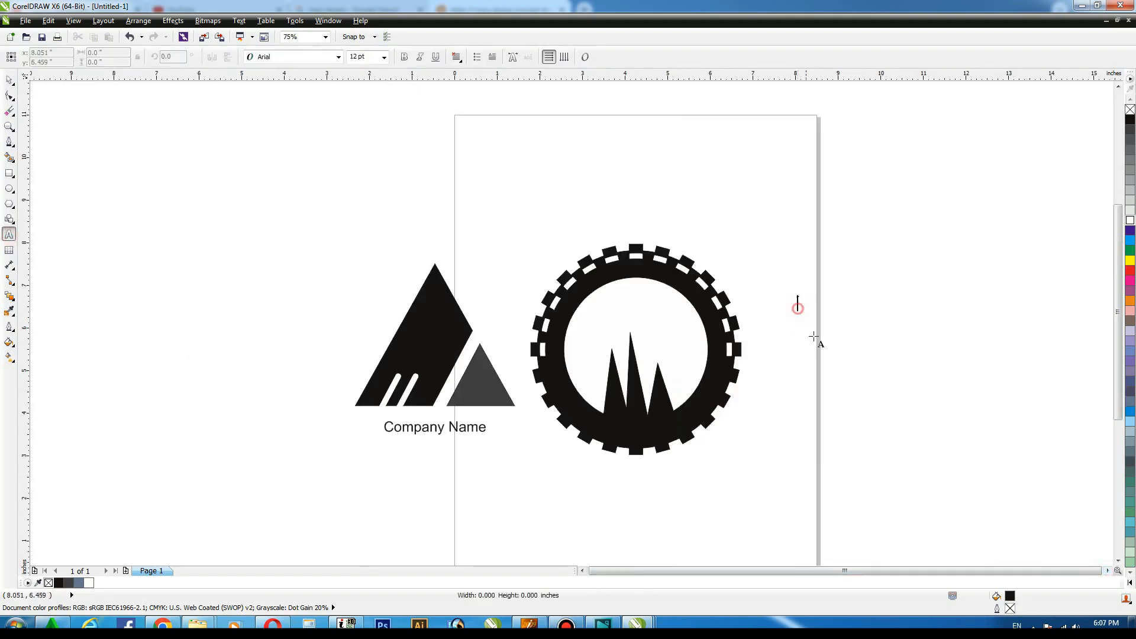
{"action": "type", "text": "A"}
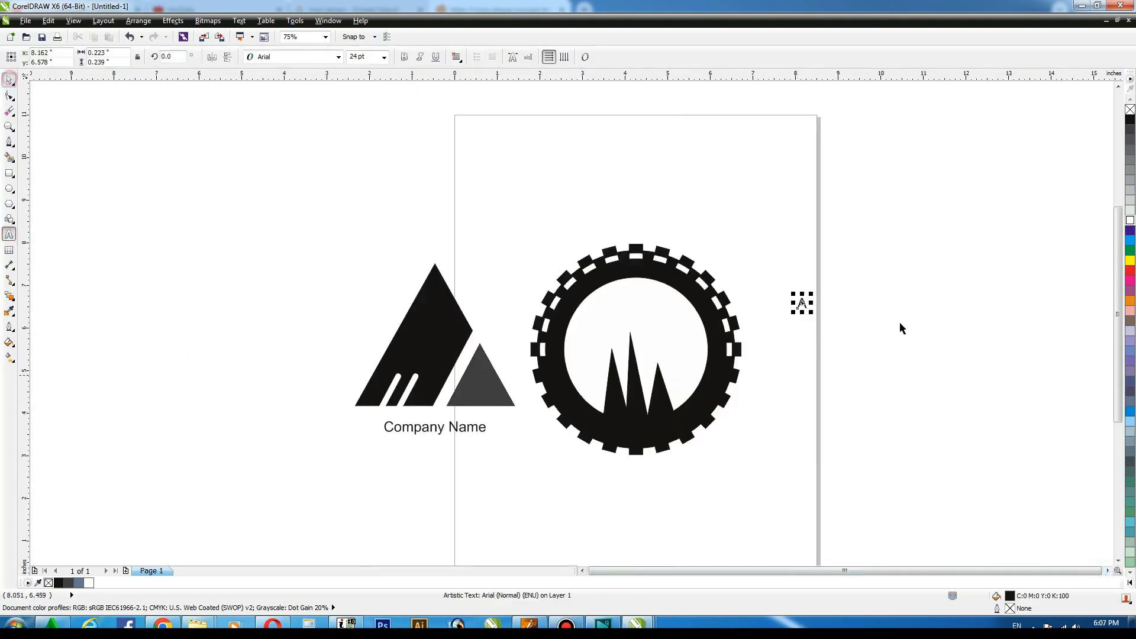
Enlarge the letter A to about 490 pt bold and position it beside the emblem.
{"action": "left_click_drag", "start_coordinate": [811, 312], "coordinate": [888, 467]}
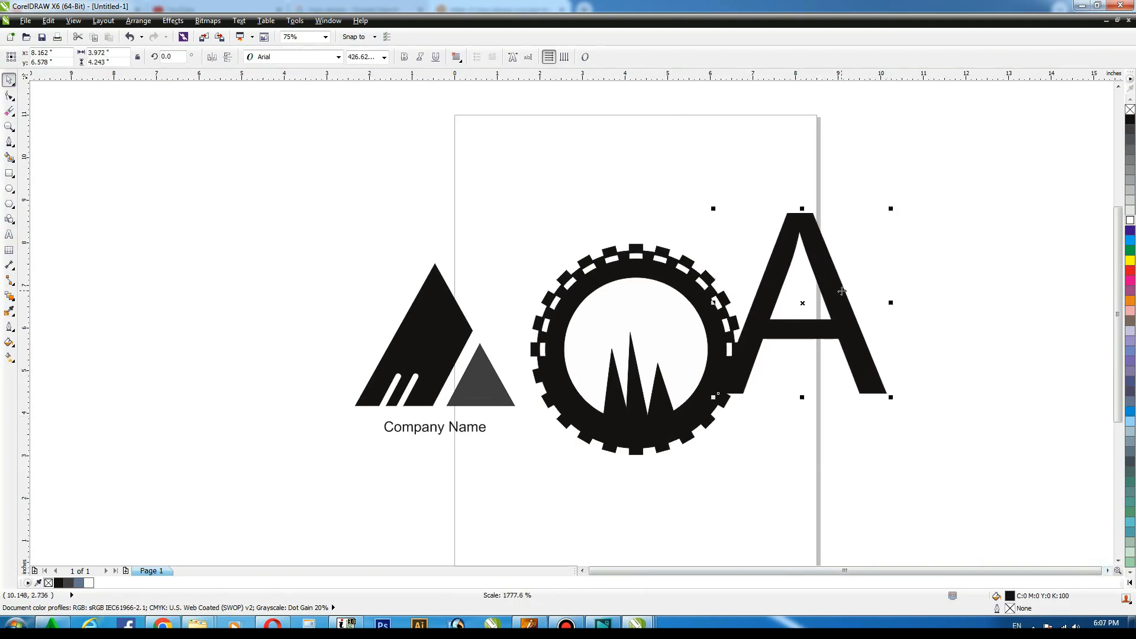
{"action": "left_click_drag", "start_coordinate": [841, 290], "coordinate": [896, 329]}
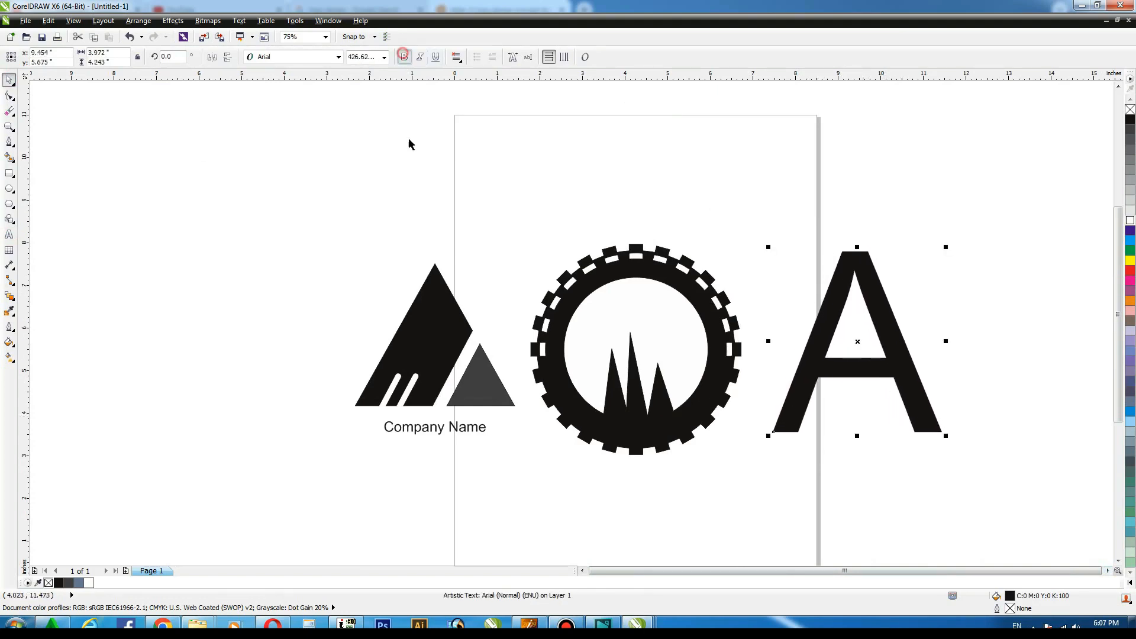
{"action": "left_click_drag", "start_coordinate": [946, 435], "coordinate": [986, 412]}
{"action": "scroll", "coordinate": [868, 371], "scroll_direction": "up", "scroll_amount": 3}
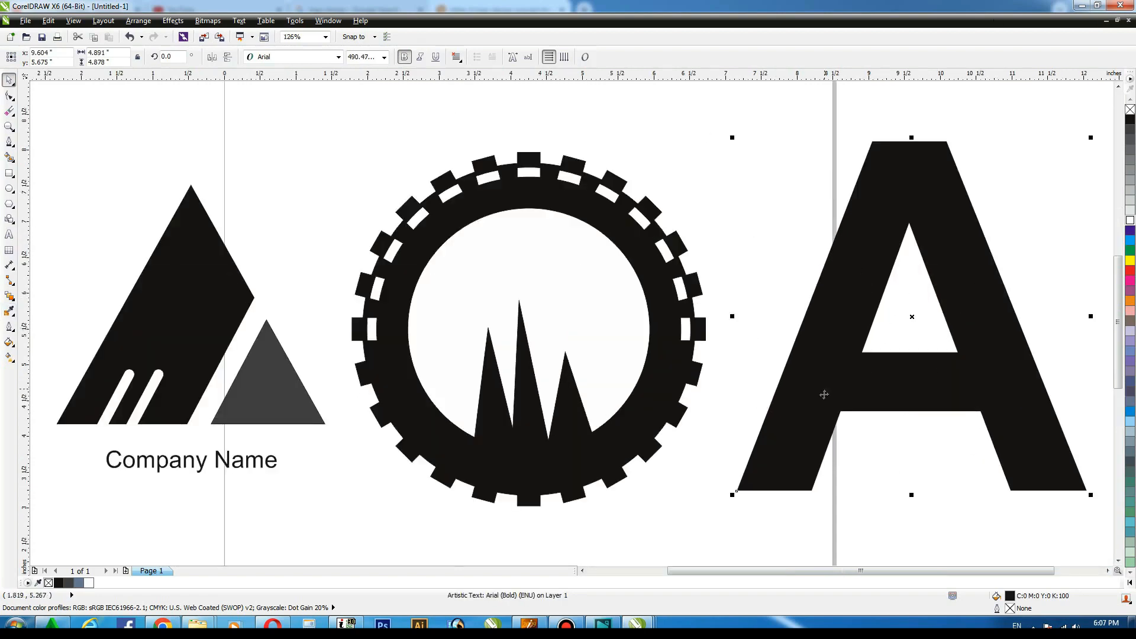
Zoom in on the A and draw a closed Bezier outline from its lower left corner across and around its right side.
{"action": "key", "text": "z"}
{"action": "left_click_drag", "start_coordinate": [655, 113], "coordinate": [1131, 531]}
{"action": "left_click", "coordinate": [7, 81]}
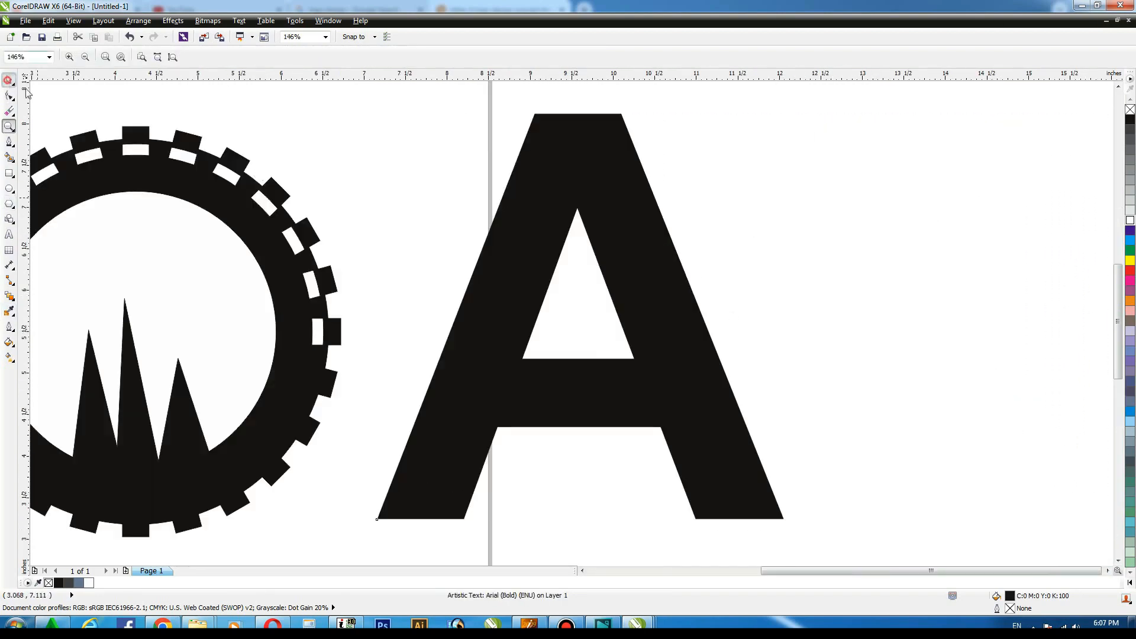
{"action": "left_click", "coordinate": [296, 113]}
{"action": "left_click", "coordinate": [13, 145]}
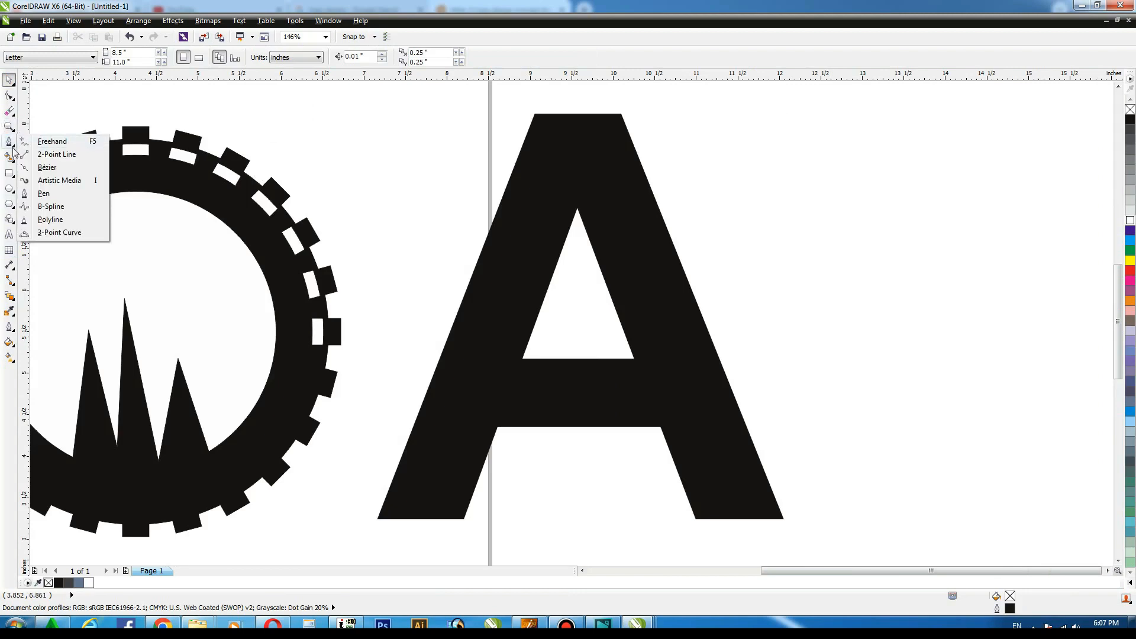
{"action": "left_click", "coordinate": [13, 145]}
{"action": "left_click", "coordinate": [12, 145]}
{"action": "left_click", "coordinate": [43, 168]}
{"action": "left_click", "coordinate": [354, 37]}
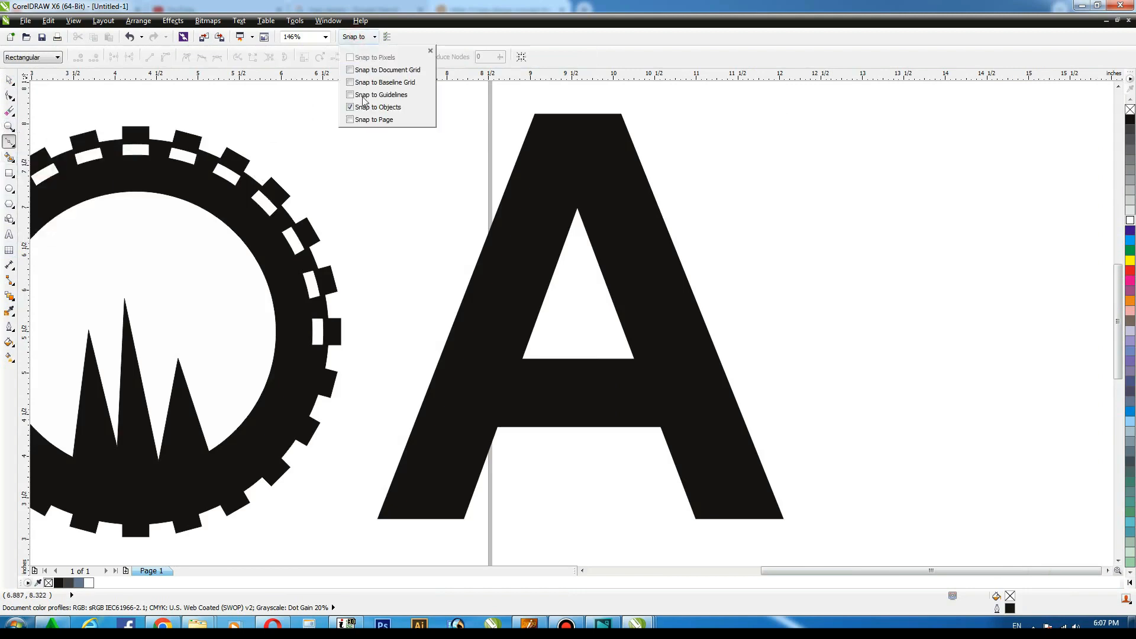
{"action": "left_click", "coordinate": [366, 117]}
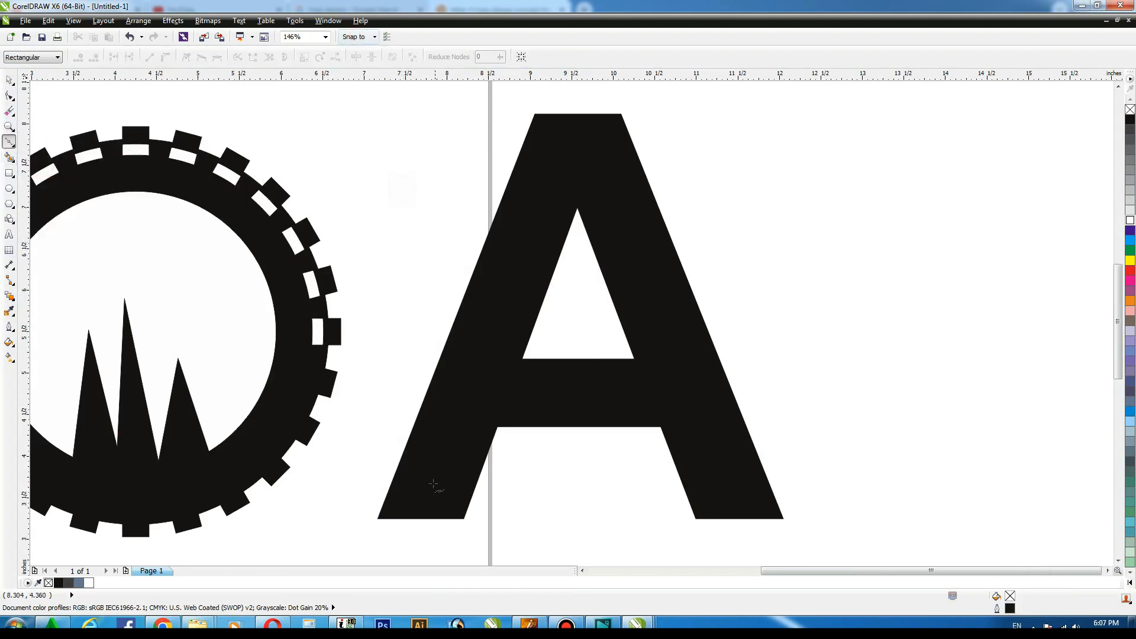
{"action": "left_click", "coordinate": [379, 520]}
{"action": "left_click", "coordinate": [759, 276]}
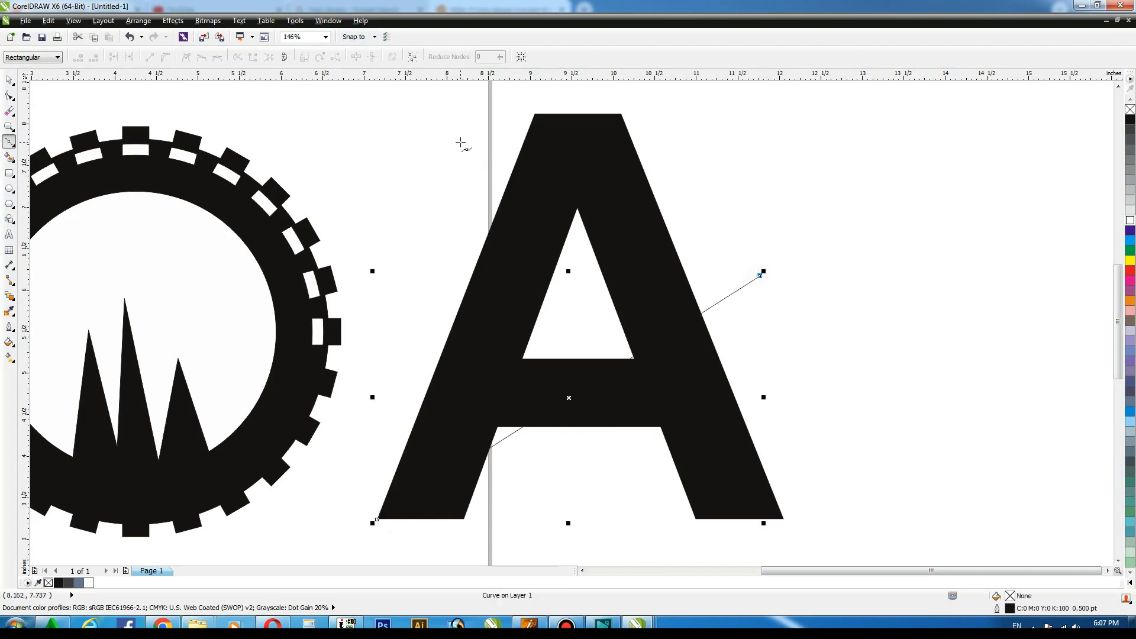
{"action": "left_click", "coordinate": [459, 135]}
{"action": "left_click", "coordinate": [821, 280]}
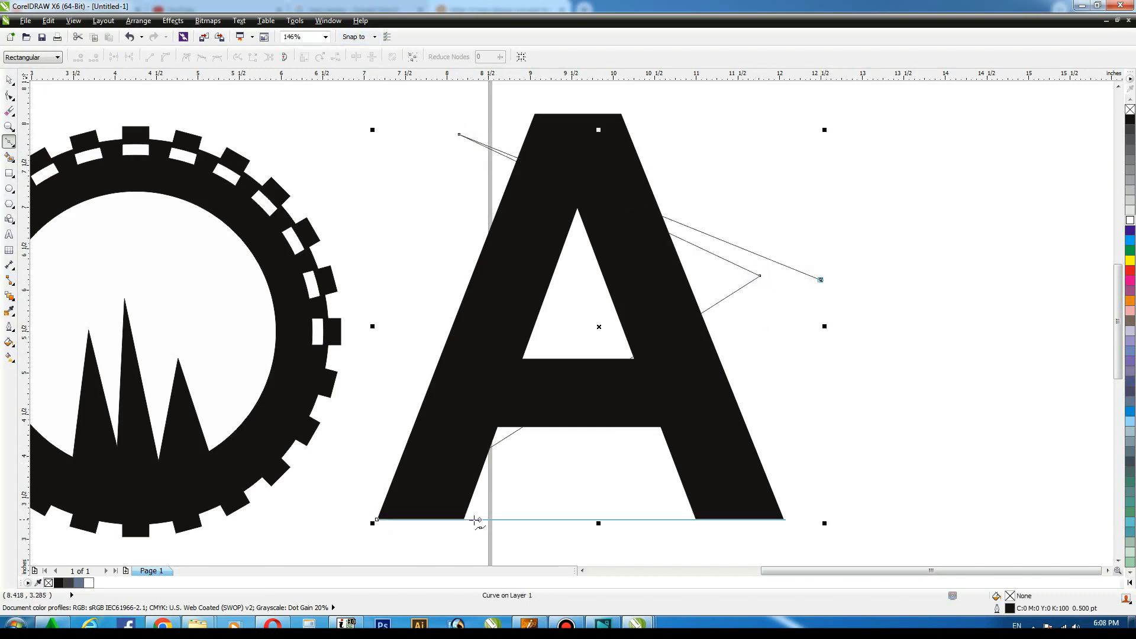
{"action": "left_click", "coordinate": [474, 519]}
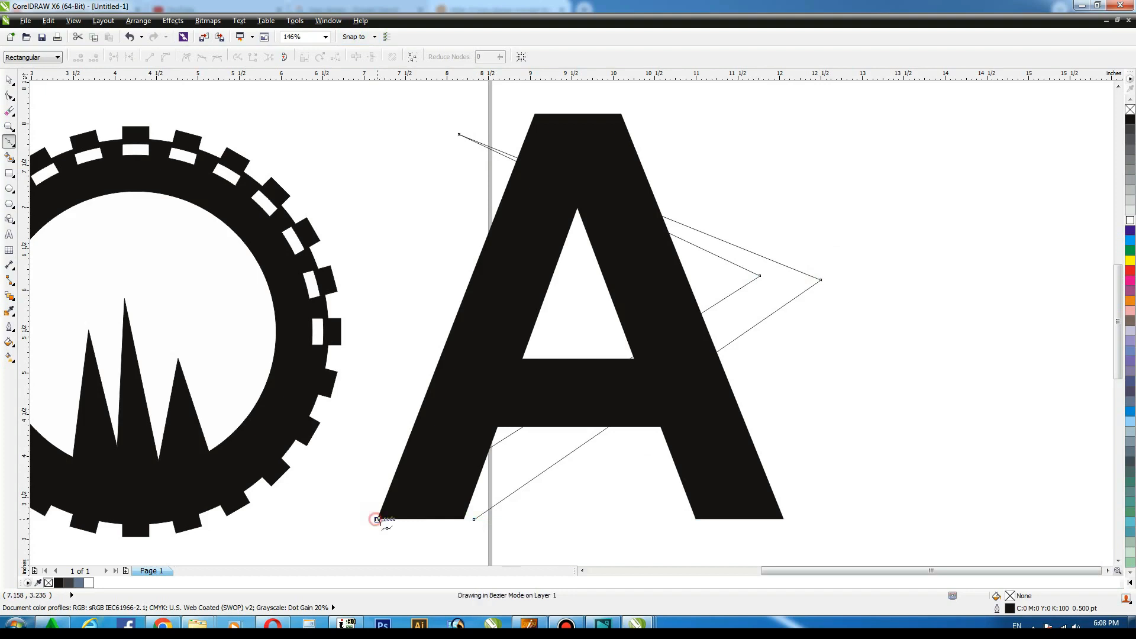
Curve the outline's segments with the Shape tool into a swoosh and delete its two middle nodes.
{"action": "key", "text": "F10"}
{"action": "left_click_drag", "start_coordinate": [332, 117], "coordinate": [872, 536]}
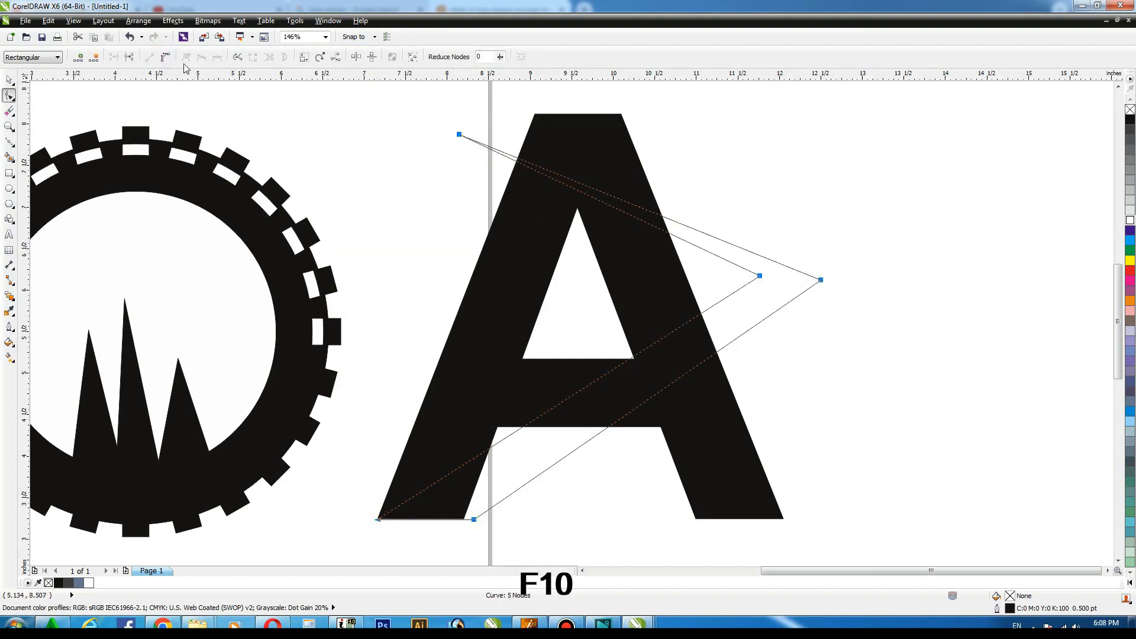
{"action": "left_click", "coordinate": [691, 226]}
{"action": "mouse_move", "coordinate": [692, 228]}
{"action": "left_mouse_down"}
{"action": "mouse_move", "coordinate": [718, 202]}
{"action": "mouse_move", "coordinate": [685, 244]}
{"action": "mouse_move", "coordinate": [692, 236]}
{"action": "left_mouse_up"}
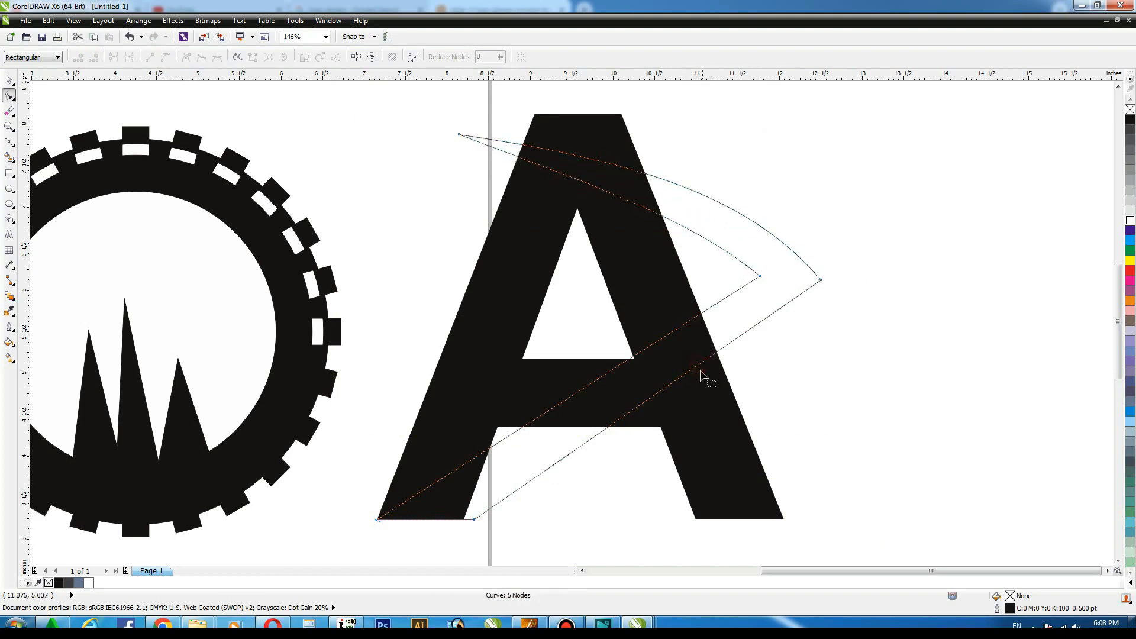
{"action": "left_click_drag", "start_coordinate": [701, 370], "coordinate": [705, 325]}
{"action": "key", "text": "Delete"}
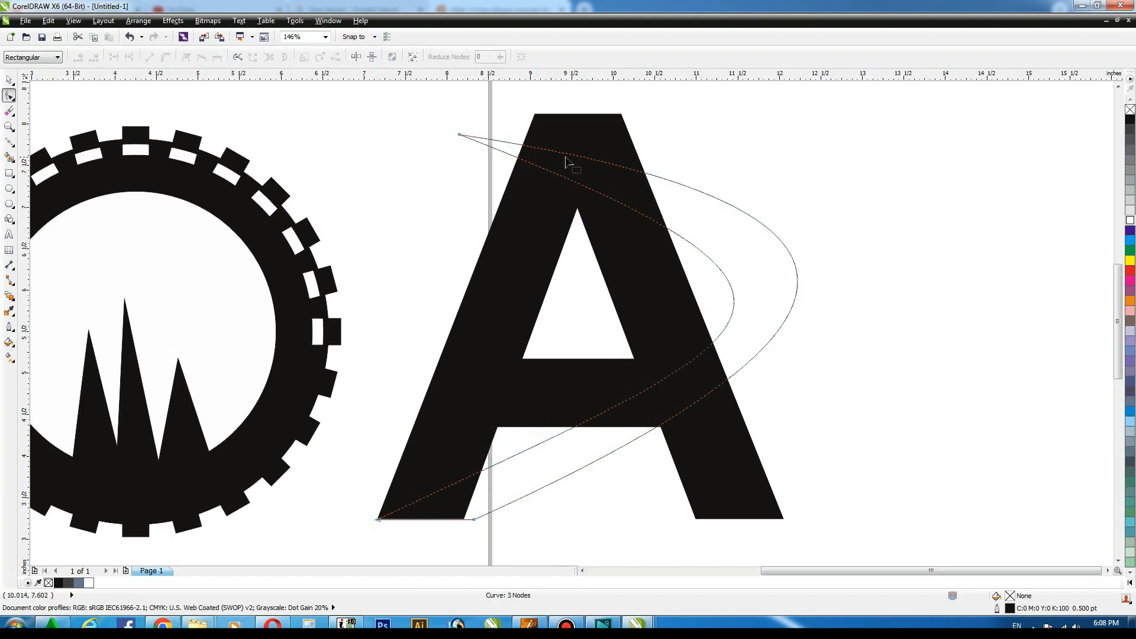
Drag the swoosh's top node handles outward to widen its arc.
{"action": "left_click", "coordinate": [459, 135]}
{"action": "left_click_drag", "start_coordinate": [858, 349], "coordinate": [883, 374]}
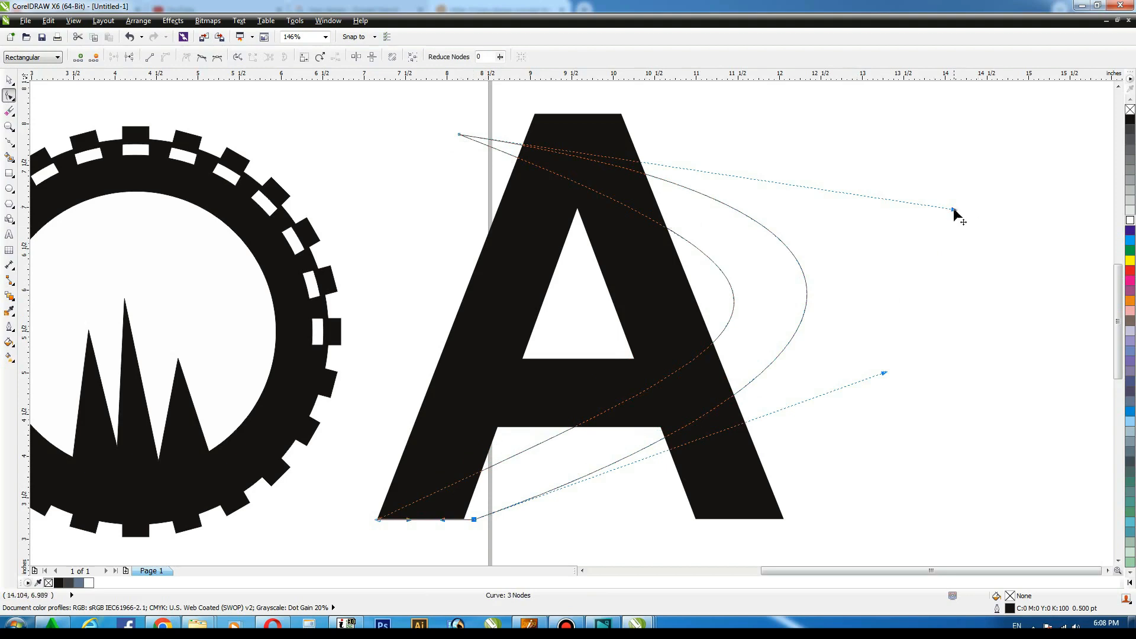
{"action": "left_click_drag", "start_coordinate": [954, 208], "coordinate": [958, 207]}
{"action": "key", "text": "space"}
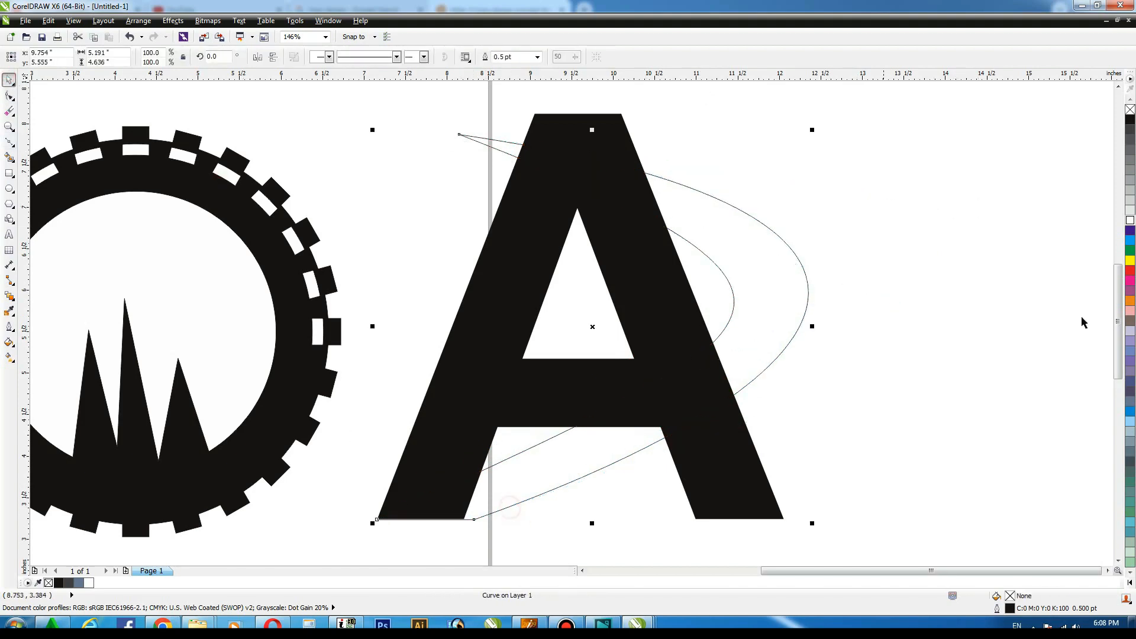
Fill the swoosh 80% black and extend its lower tip further left.
{"action": "left_click", "coordinate": [1130, 140]}
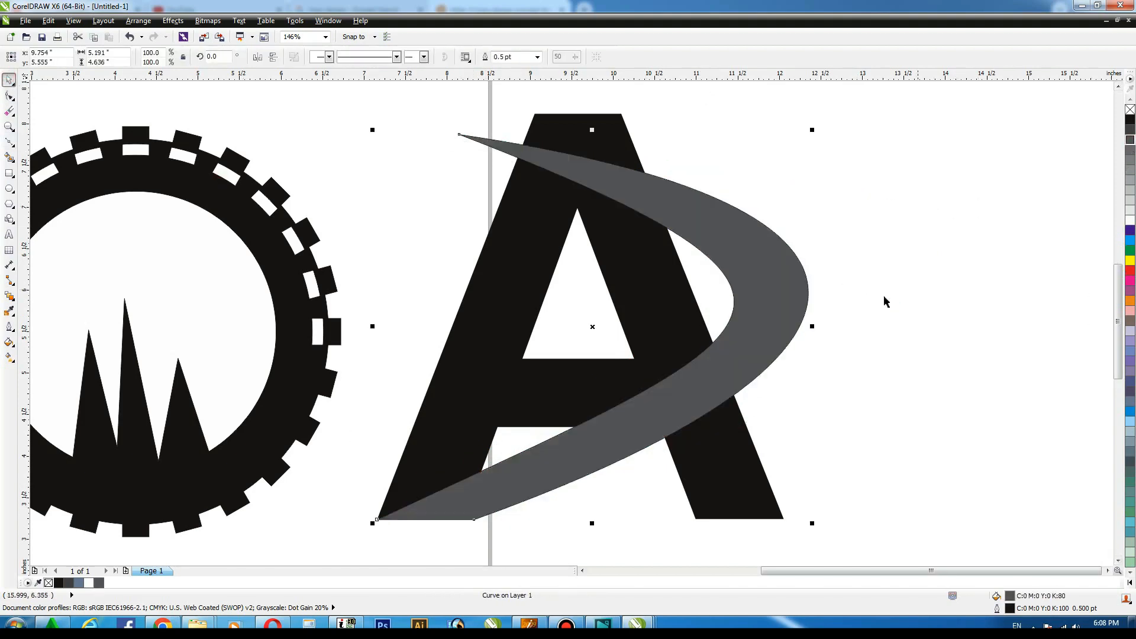
{"action": "key", "text": "space"}
{"action": "left_click_drag", "start_coordinate": [379, 521], "coordinate": [344, 522]}
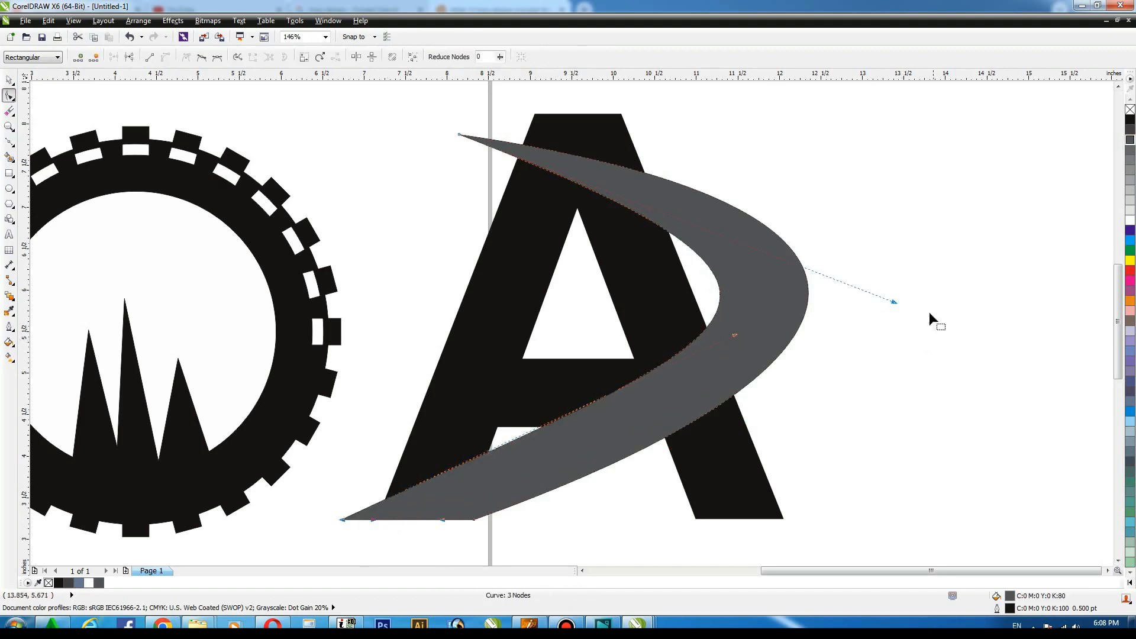
{"action": "left_click_drag", "start_coordinate": [895, 302], "coordinate": [903, 307]}
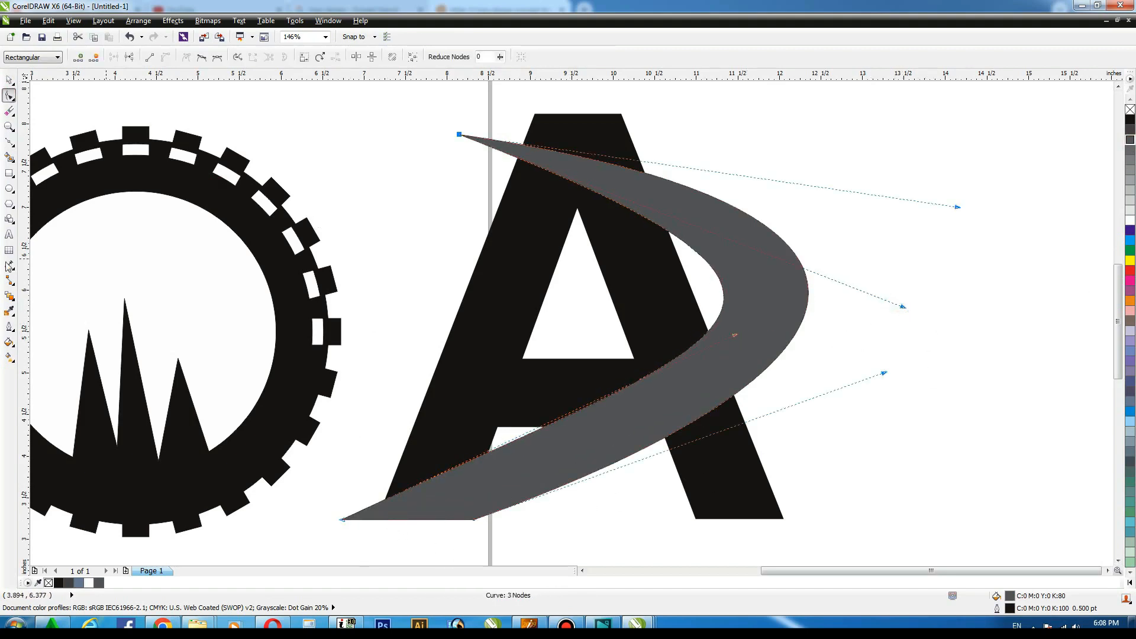
Give the swoosh a white 2 pt outline.
{"action": "left_click", "coordinate": [9, 80]}
{"action": "left_click", "coordinate": [772, 265]}
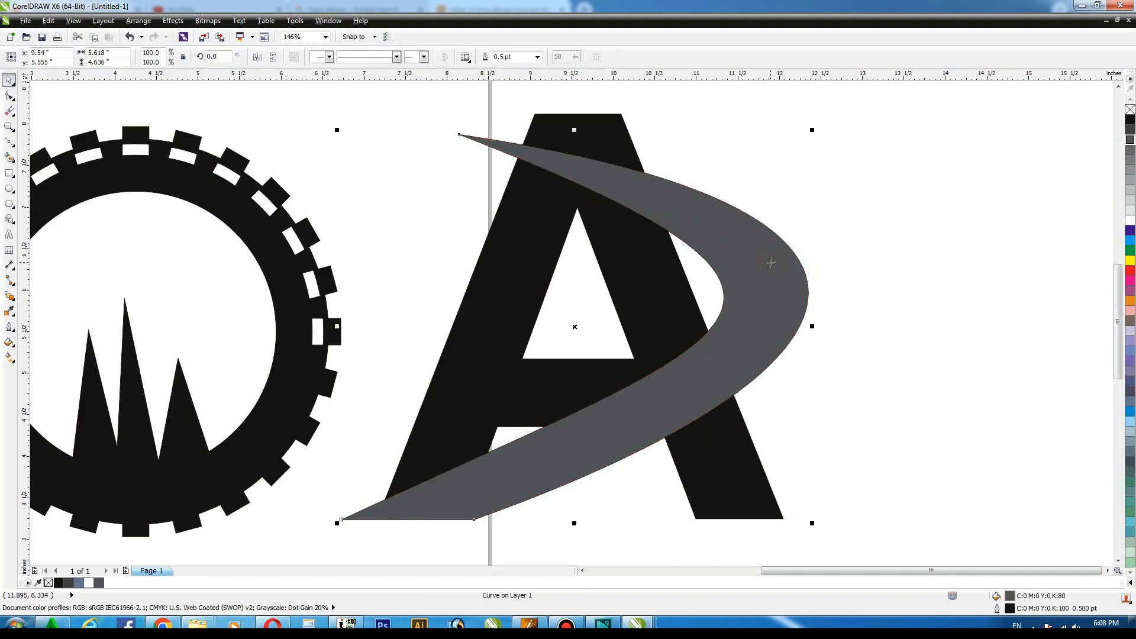
{"action": "key", "text": "F12"}
{"action": "key", "text": "Tab"}
{"action": "type", "text": "2"}
{"action": "key", "text": "Return"}
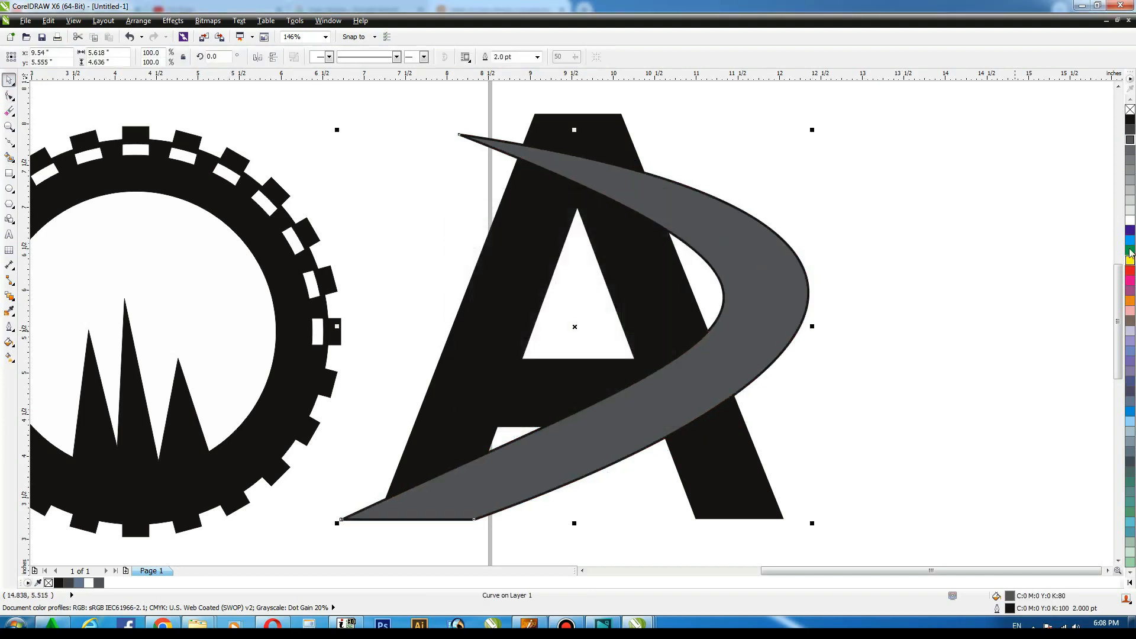
{"action": "right_click", "coordinate": [1130, 222]}
Increase the swoosh's outline width to 3 pt.
{"action": "key", "text": "F12"}
{"action": "key", "text": "Tab"}
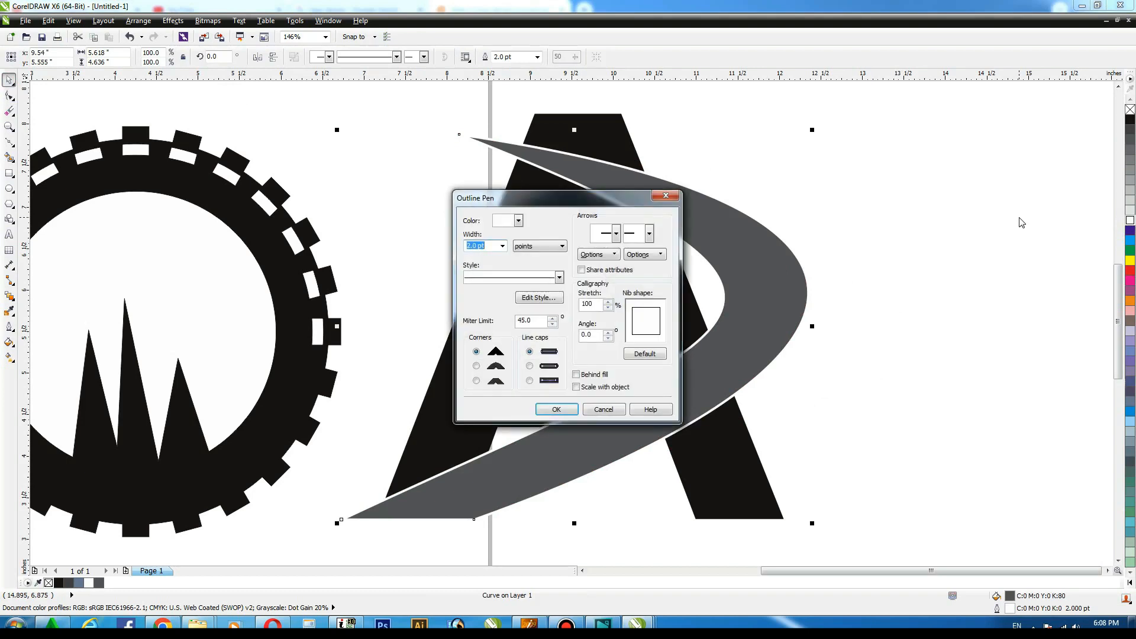
{"action": "type", "text": "3"}
{"action": "key", "text": "Return"}
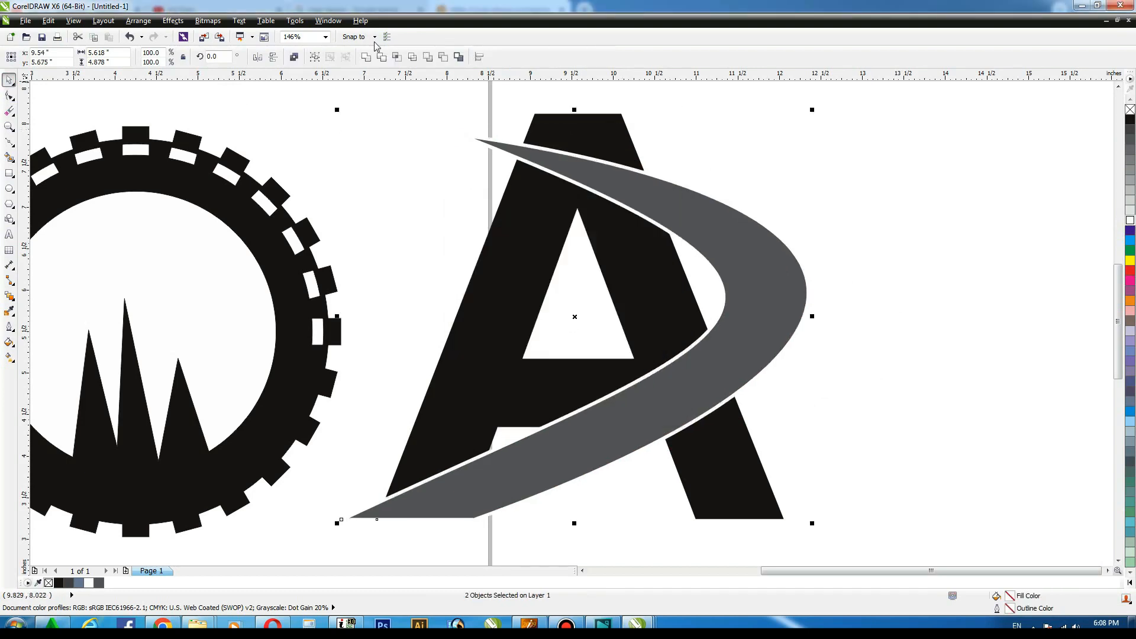
Nudge the swoosh slightly to the right and deselect it.
{"action": "left_click_drag", "start_coordinate": [759, 248], "coordinate": [768, 248]}
{"action": "left_click", "coordinate": [890, 249]}
{"action": "left_click", "coordinate": [751, 254]}
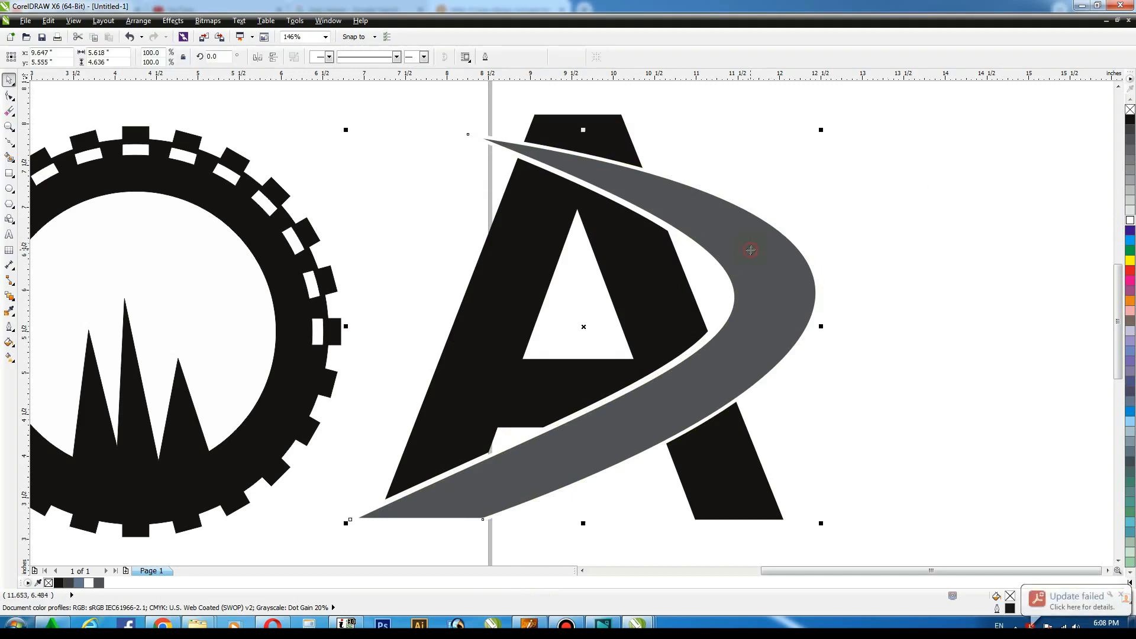
{"action": "left_click", "coordinate": [901, 221]}
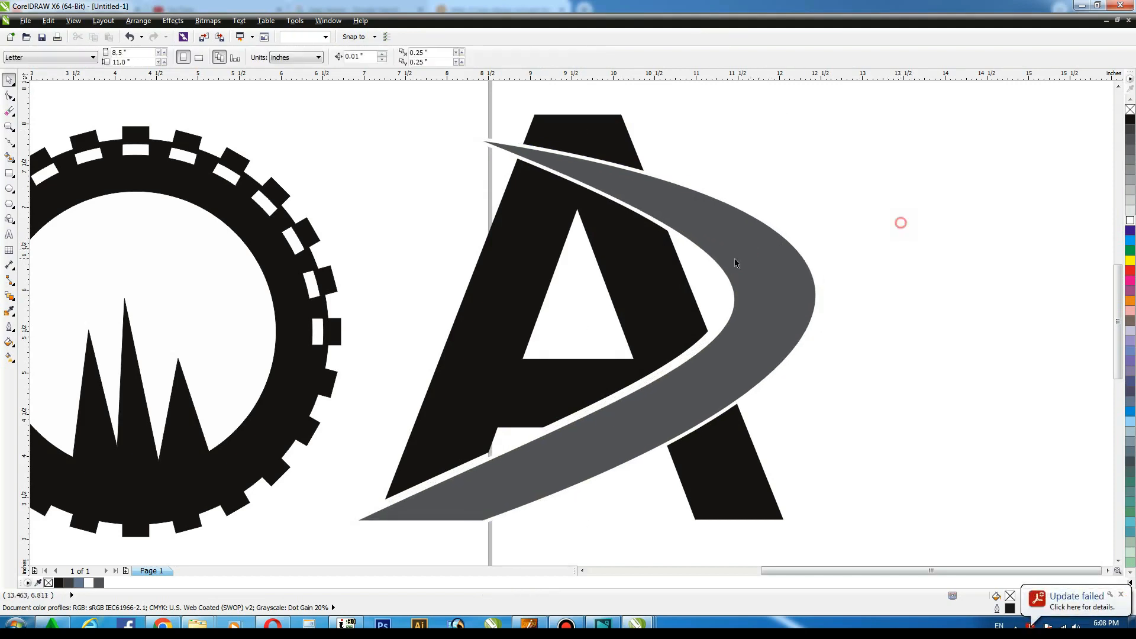
Duplicate the letter A, fill the copy 70% black and nudge it right to leave a black shadow edge.
{"action": "left_click", "coordinate": [666, 276]}
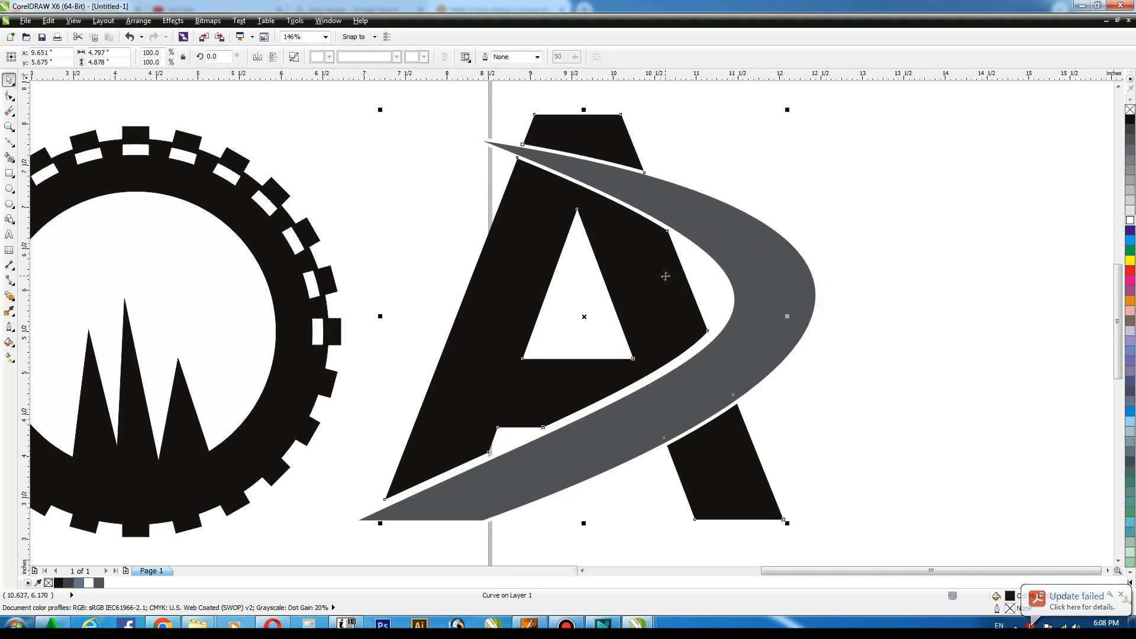
{"action": "left_click_drag", "start_coordinate": [666, 276], "coordinate": [671, 277]}
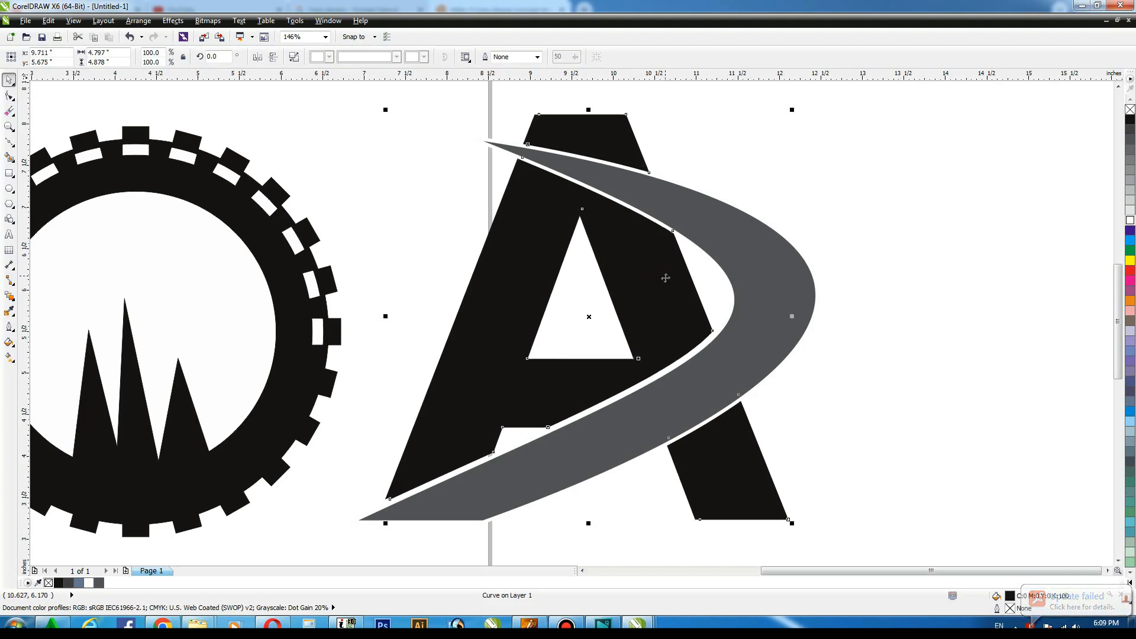
{"action": "left_click", "coordinate": [1130, 150]}
{"action": "key", "text": "Right"}
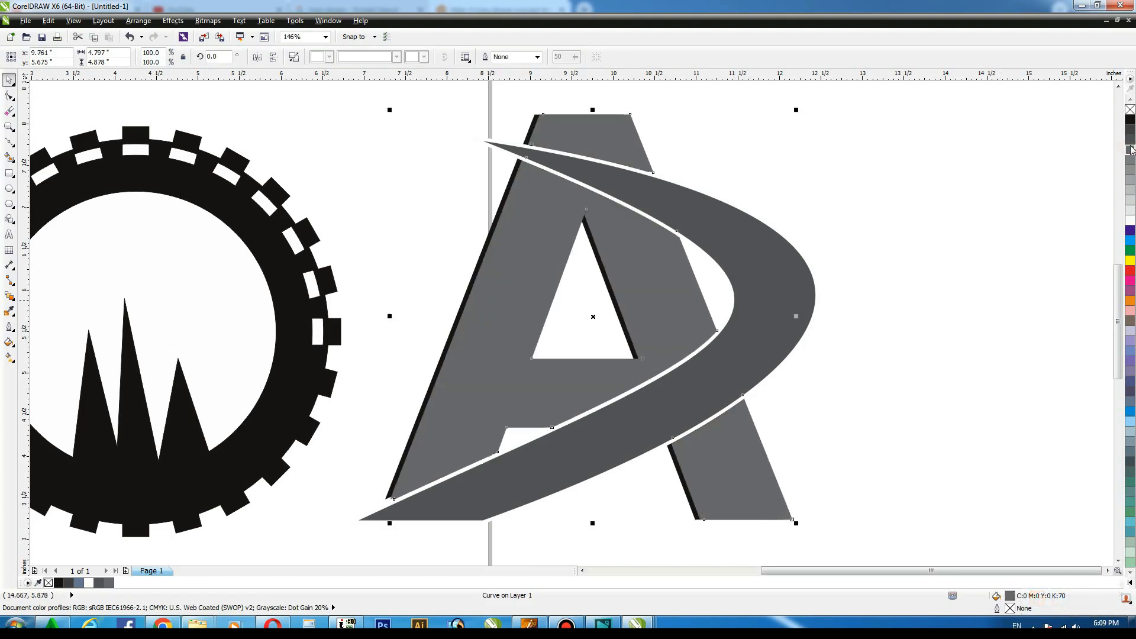
Fill the duplicated letter A with 10% black, send it back one level behind the letter, and deselect.
{"action": "left_click", "coordinate": [1131, 210]}
{"action": "key", "text": "ctrl+Page_Down"}
{"action": "left_click", "coordinate": [967, 192]}
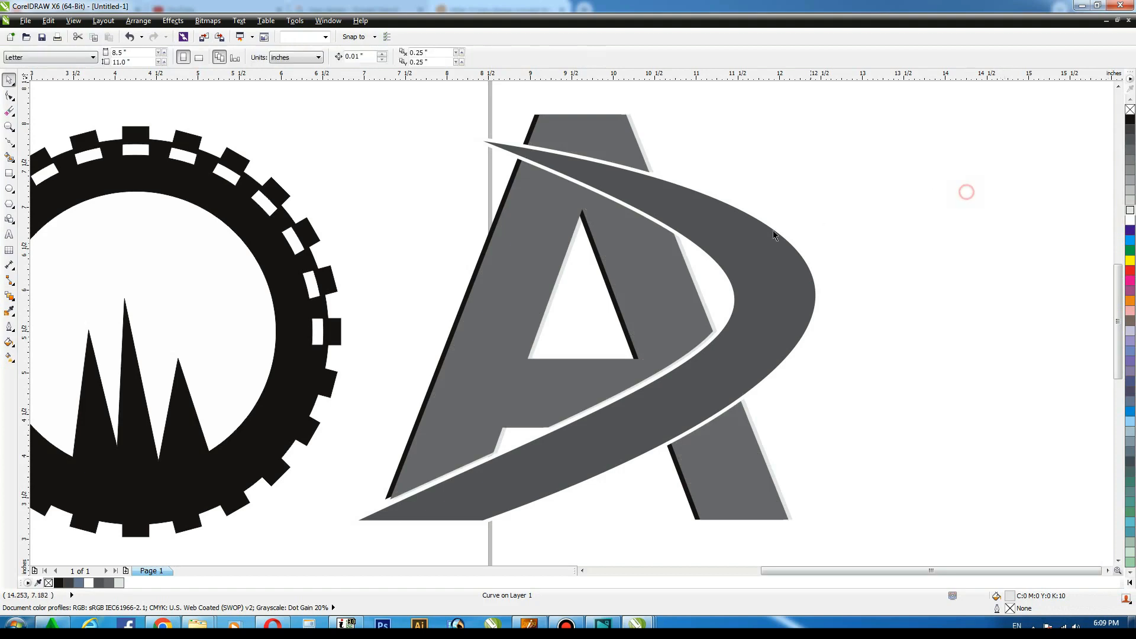
{"action": "left_click", "coordinate": [686, 284]}
{"action": "key", "text": "ctrl+Page_Down"}
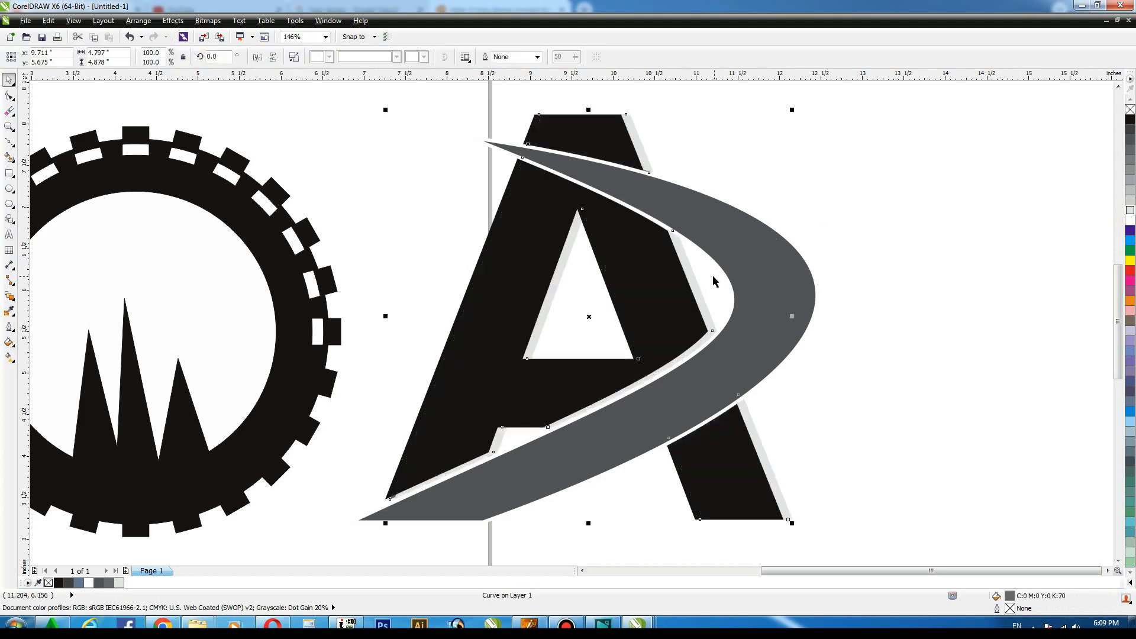
{"action": "key", "text": "ctrl+z"}
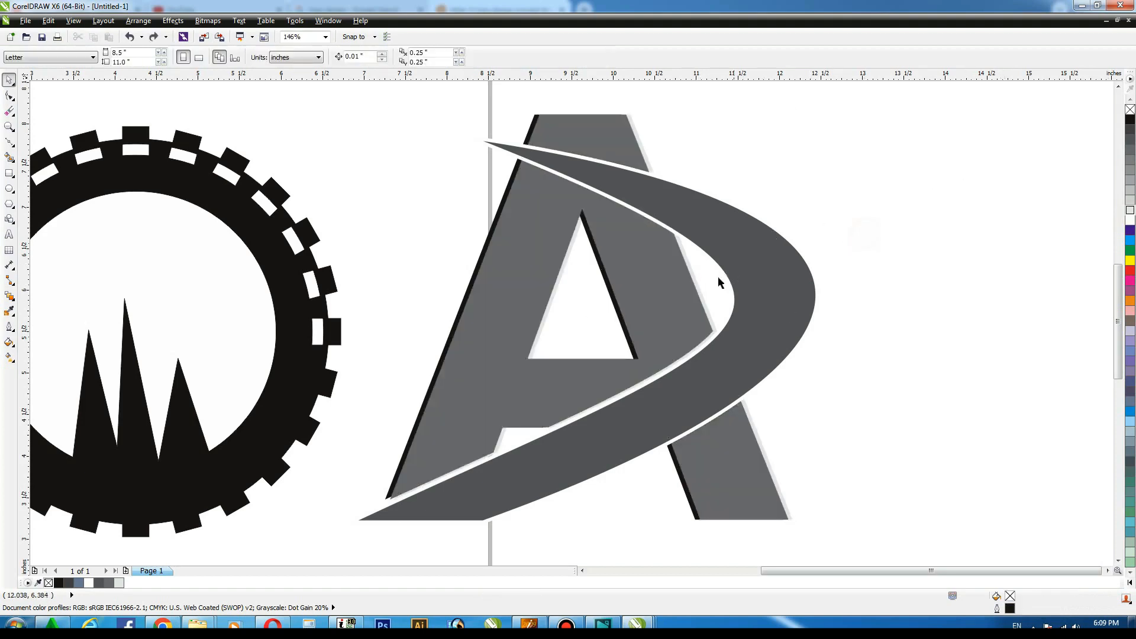
Blend the light gray copy into the letter A to create a soft shadow edge, then zoom back out.
{"action": "scroll", "coordinate": [694, 280], "scroll_direction": "up", "scroll_amount": 5}
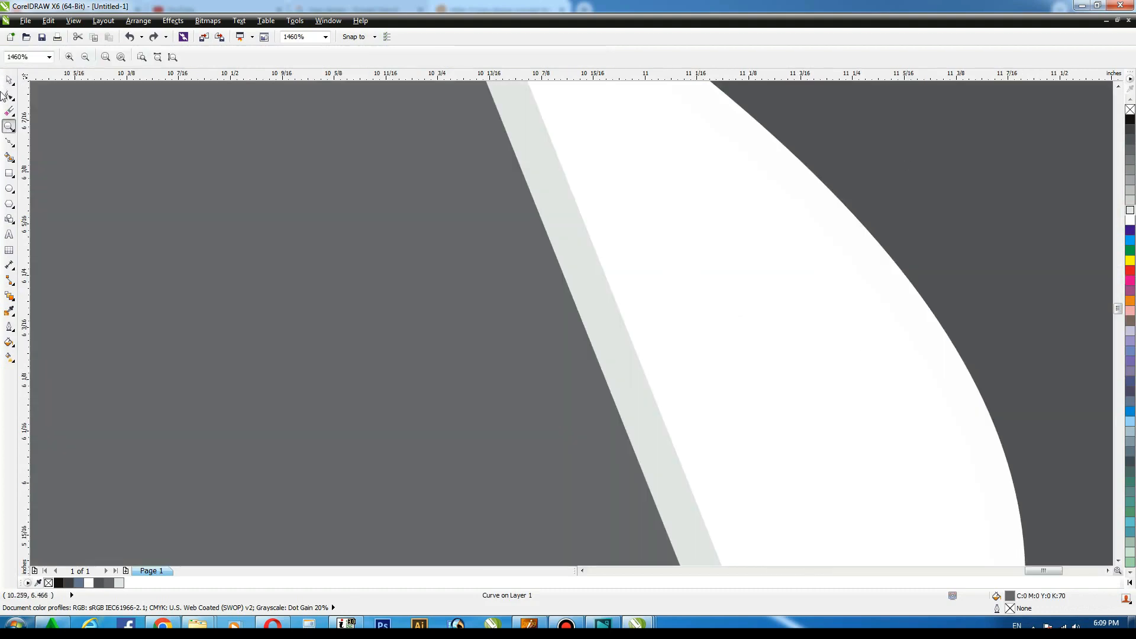
{"action": "left_click", "coordinate": [10, 296]}
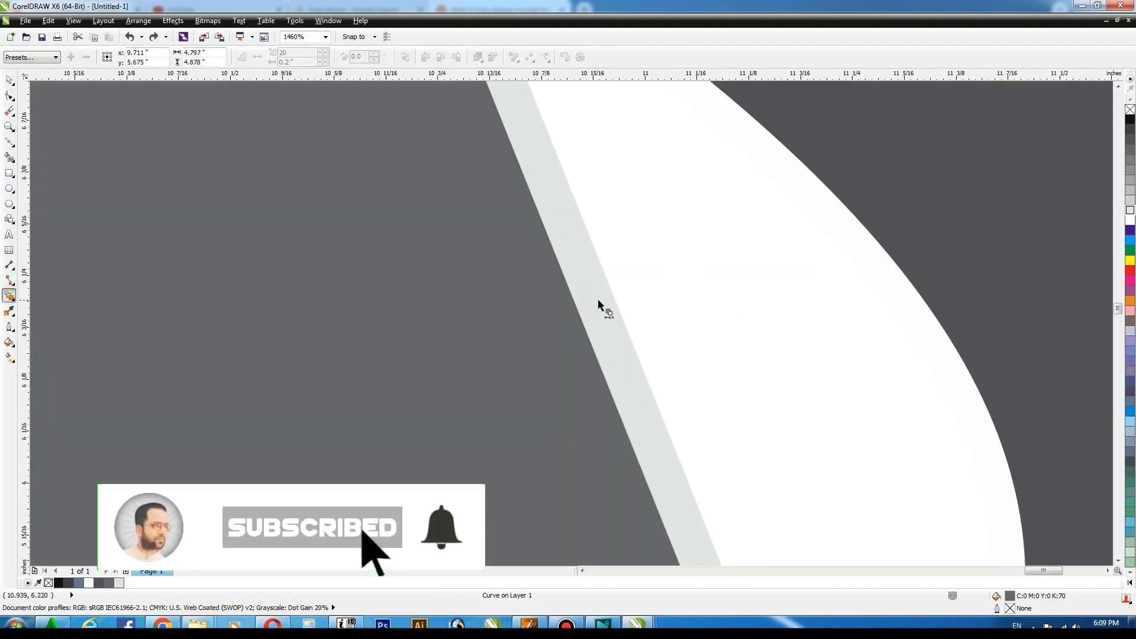
{"action": "left_click_drag", "start_coordinate": [601, 307], "coordinate": [619, 254]}
{"action": "key", "text": "F4"}
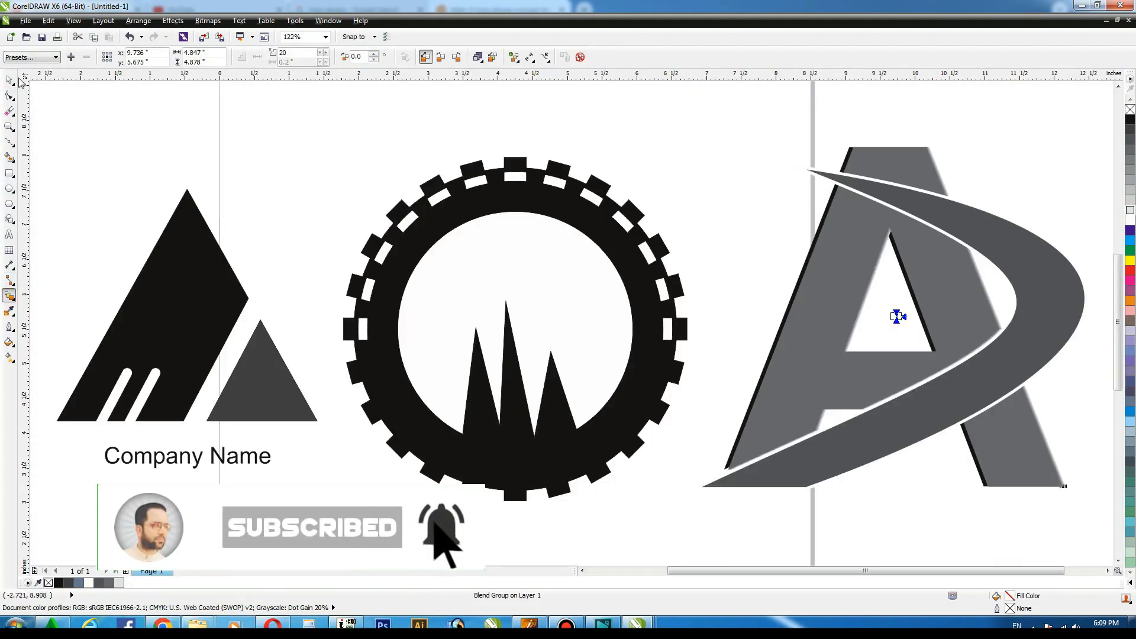
{"action": "left_click", "coordinate": [10, 80]}
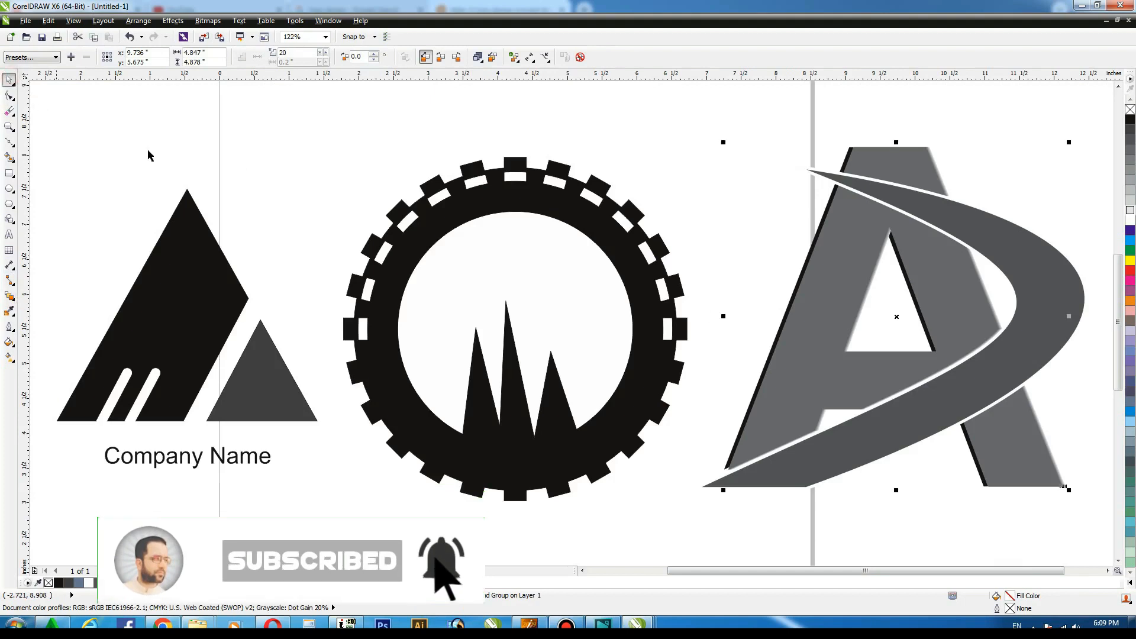
{"action": "left_click", "coordinate": [1028, 148]}
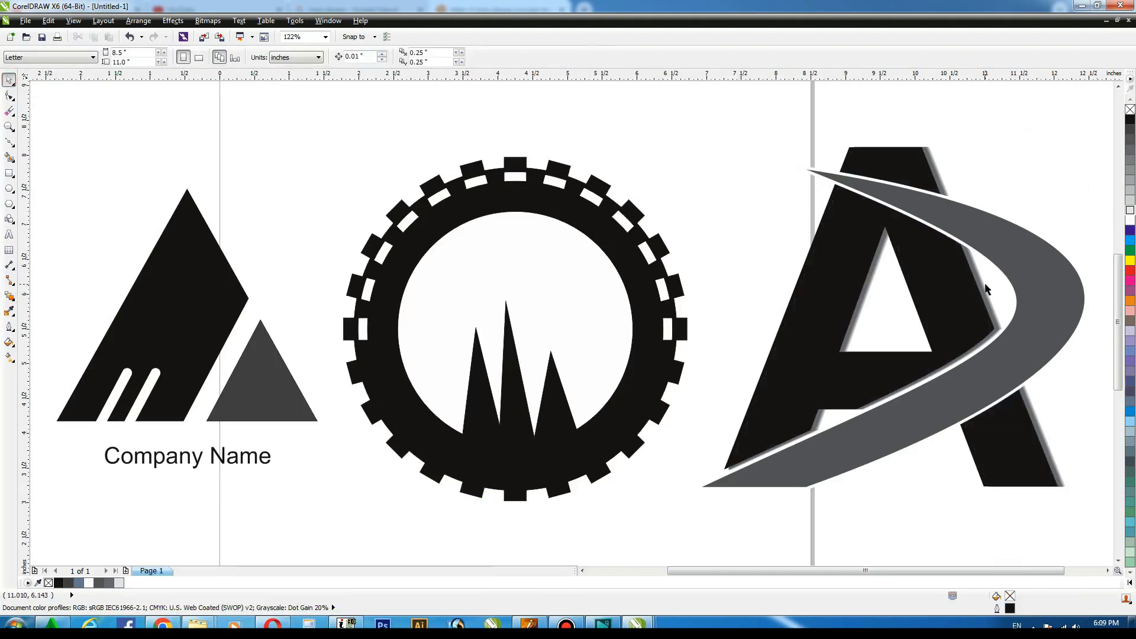
Fill the letter A with red.
{"action": "left_click", "coordinate": [1020, 273]}
{"action": "left_click", "coordinate": [867, 319]}
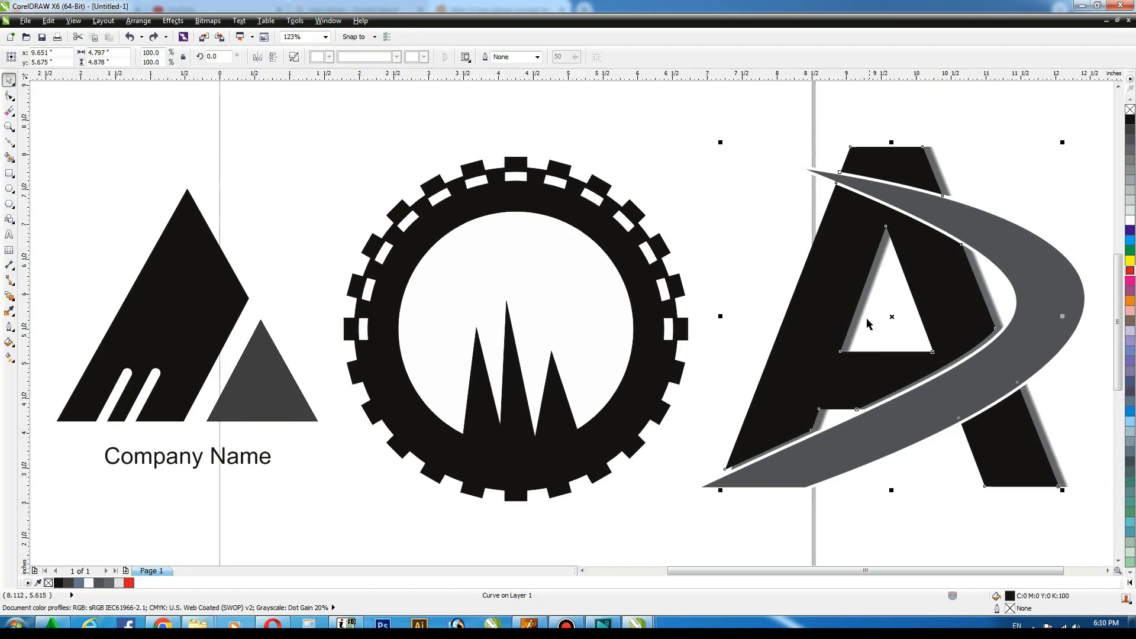
{"action": "left_click", "coordinate": [1130, 270]}
Fill the swoosh with a dark red of C0 M100 Y100 K30 and deselect it.
{"action": "left_click", "coordinate": [1038, 247]}
{"action": "key", "text": "shift+F11"}
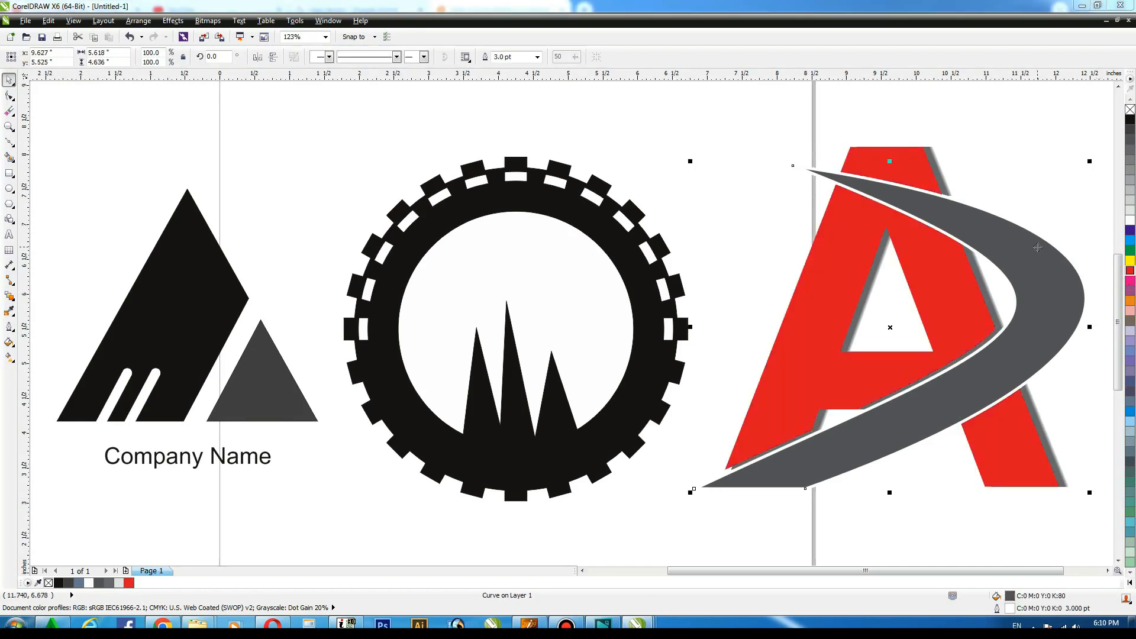
{"action": "left_click", "coordinate": [600, 243]}
{"action": "left_click", "coordinate": [686, 199]}
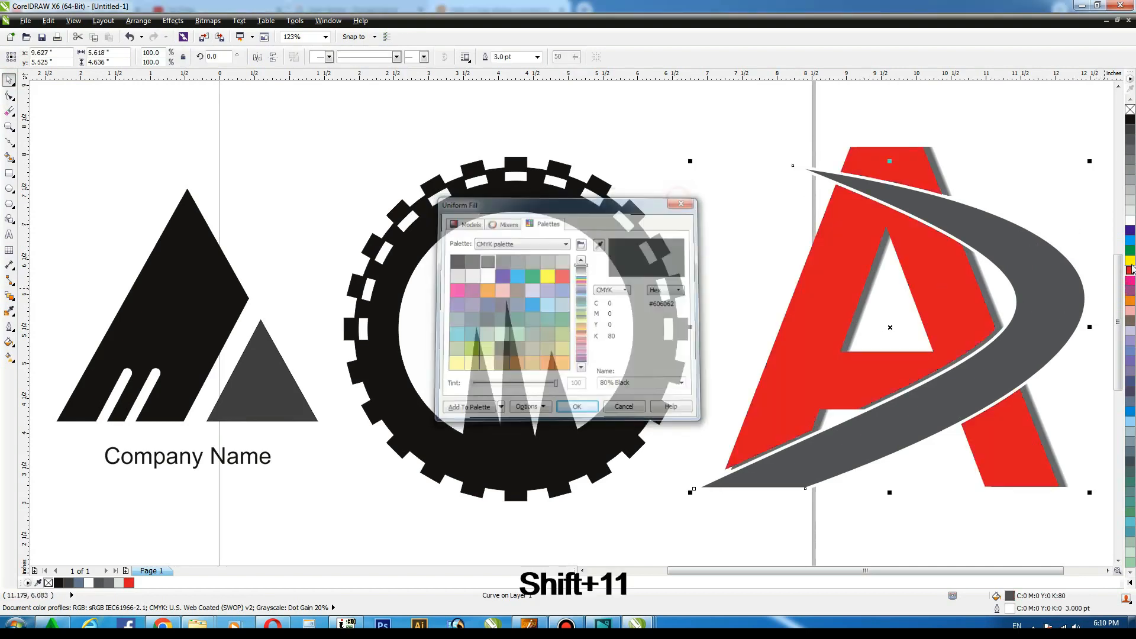
{"action": "left_click", "coordinate": [1130, 271]}
{"action": "key", "text": "shift+F11"}
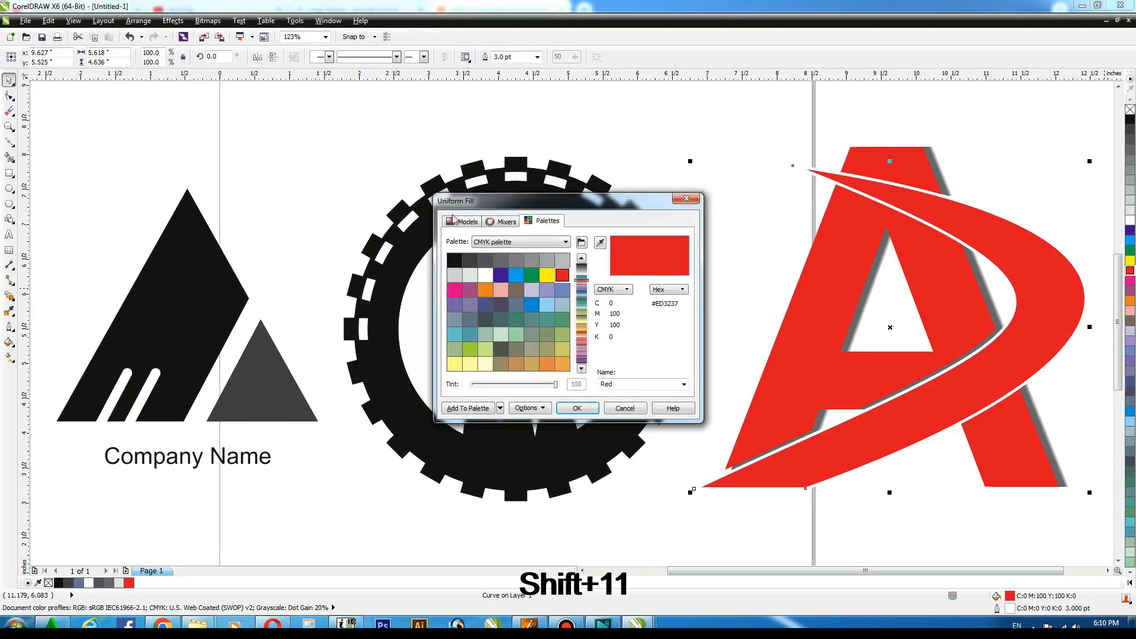
{"action": "left_click", "coordinate": [465, 221]}
{"action": "key", "text": "BackSpace"}
{"action": "type", "text": "30"}
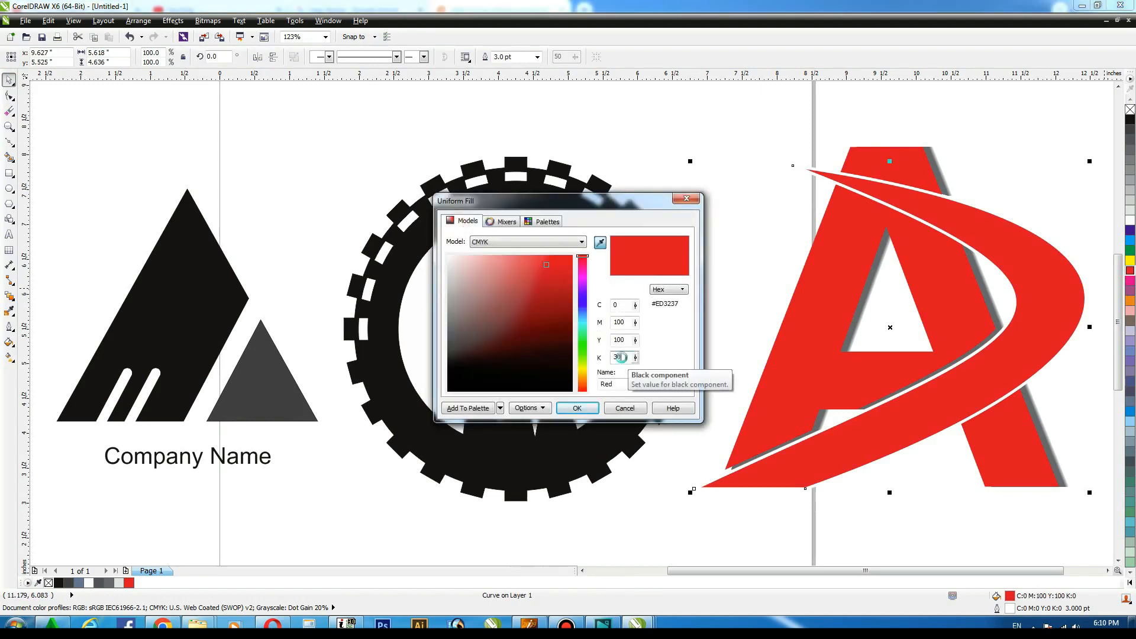
{"action": "key", "text": "Return"}
{"action": "left_click", "coordinate": [745, 125]}
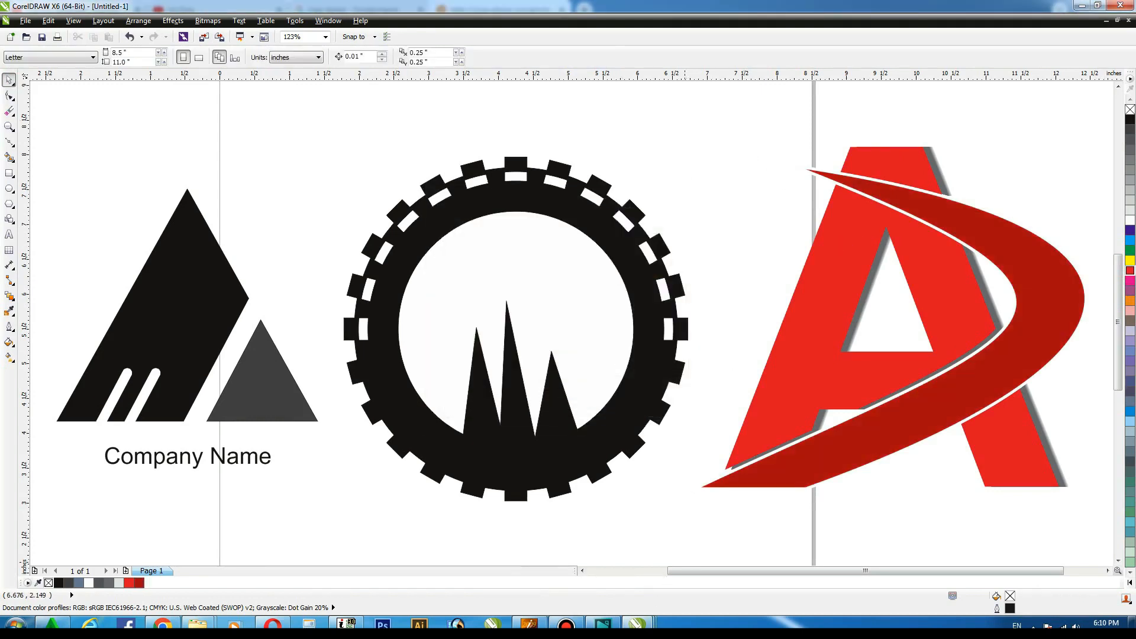